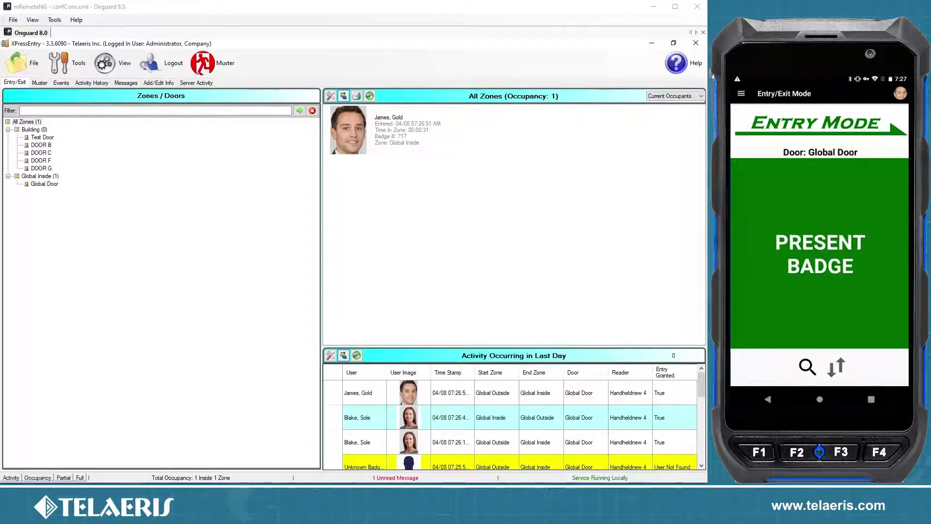
# Step: Select All Zones to list current occupants, with one person in Global Inside
pyautogui.click(26, 122)
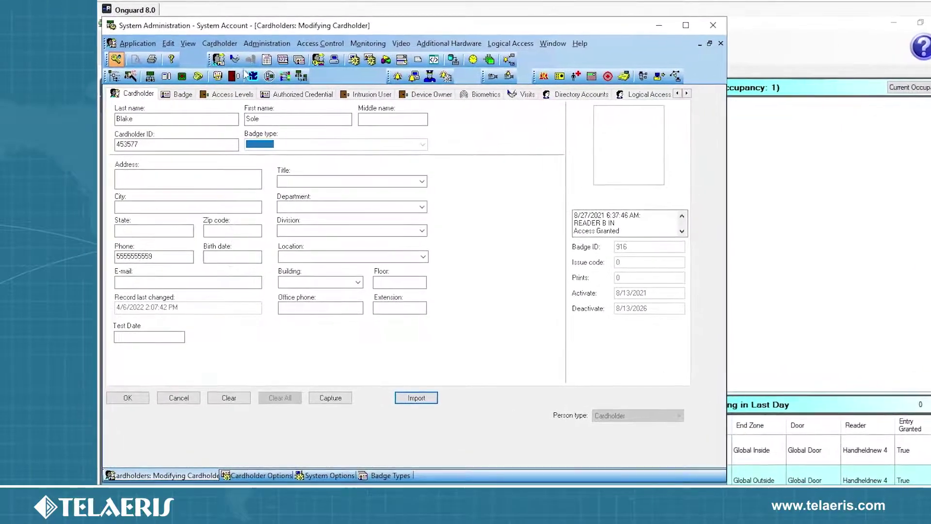
# Step: From the Cardholders form, bring up the Access Control menu
pyautogui.click(315, 43)
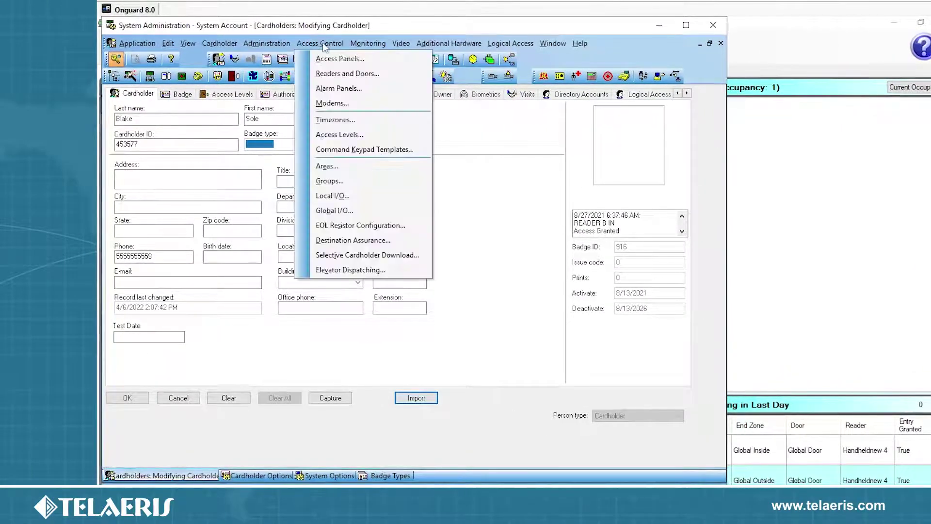
# Step: Open Access Panels, switch to the LNL-2220 tab, and start a new panel in Add Mode
pyautogui.click(339, 58)
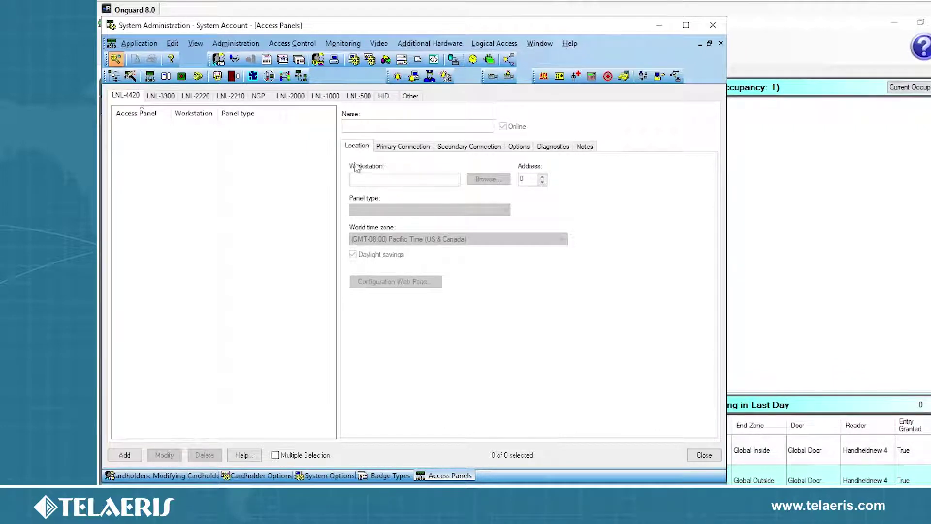
pyautogui.click(197, 97)
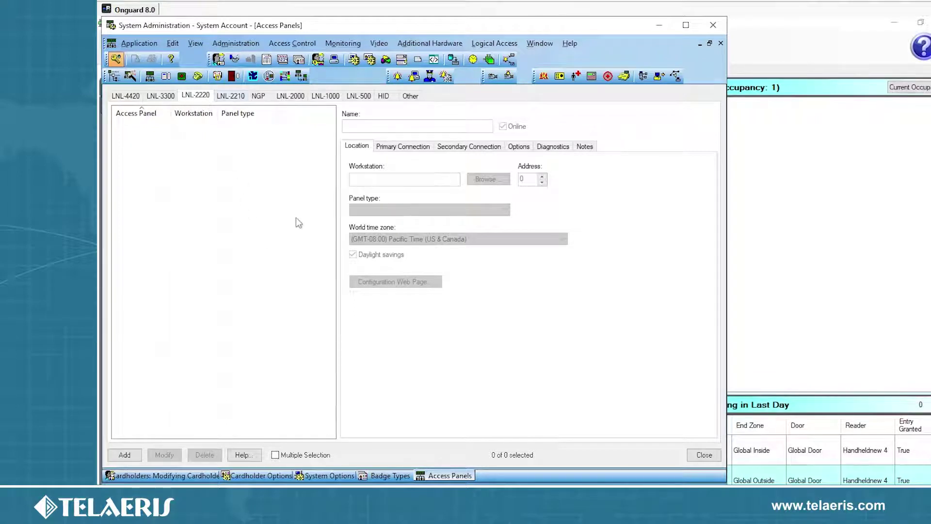
pyautogui.click(124, 455)
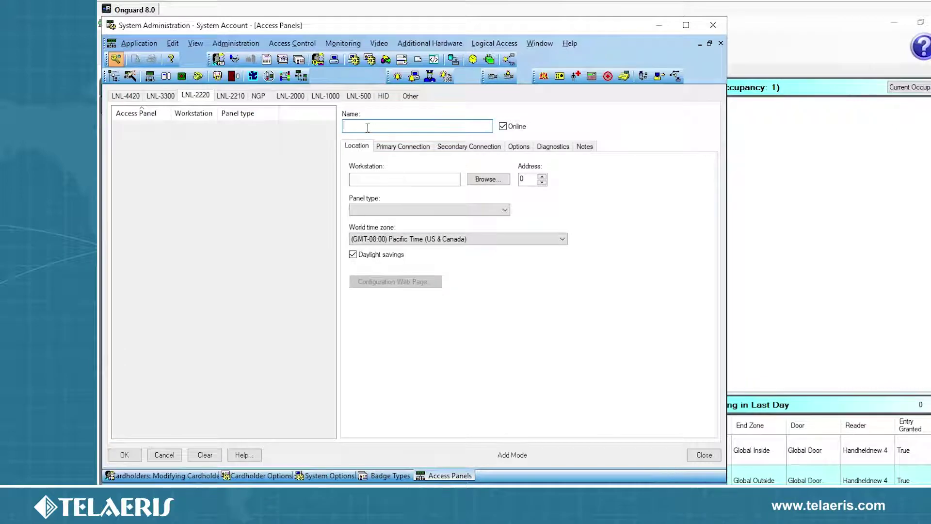
# Step: Name the panel 'XPressEntry Panel' on workstation ONGUARD80 with type LNL-2220
pyautogui.write('XPressEntry Panel')
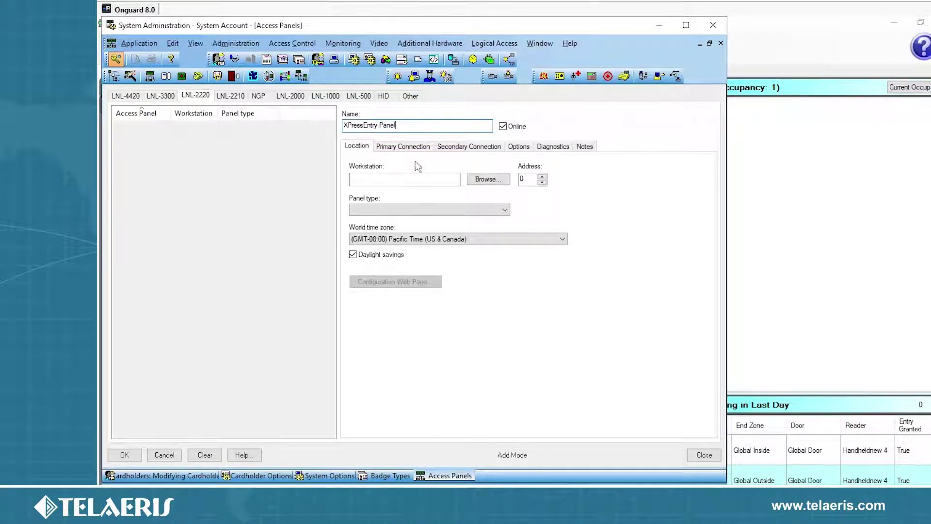
pyautogui.click(430, 178)
pyautogui.write('ONGUAR')
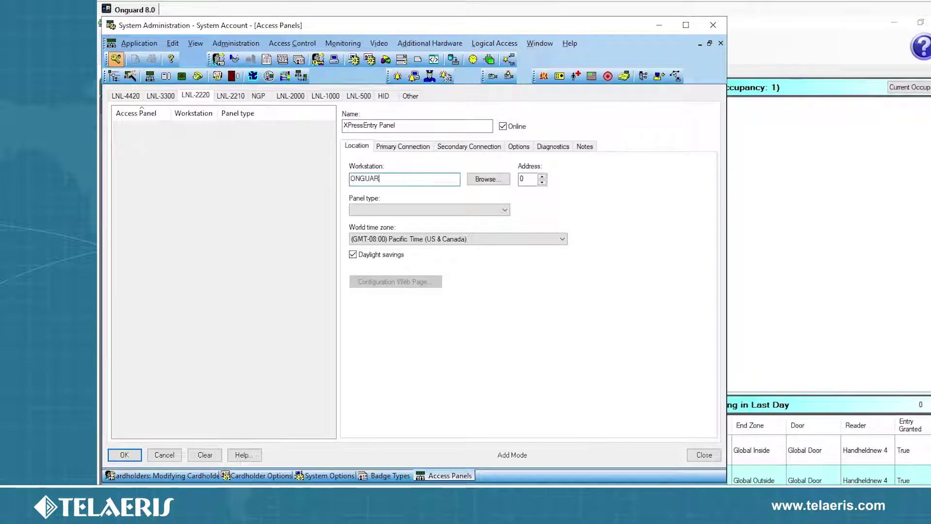
pyautogui.write('D80')
pyautogui.click(455, 209)
pyautogui.click(388, 221)
# Step: Set the primary connection to Direct COM port 2, save, and assign it to Default Zone
pyautogui.click(412, 145)
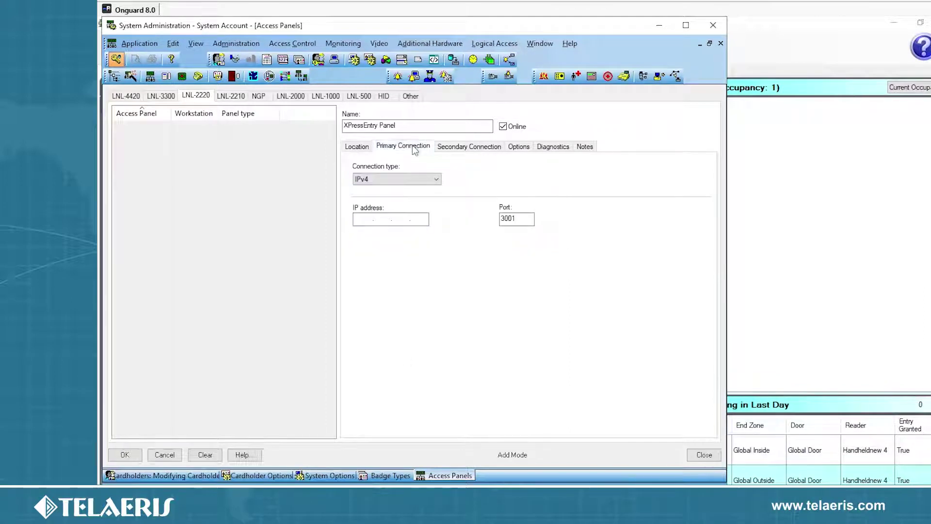
pyautogui.click(404, 179)
pyautogui.click(402, 190)
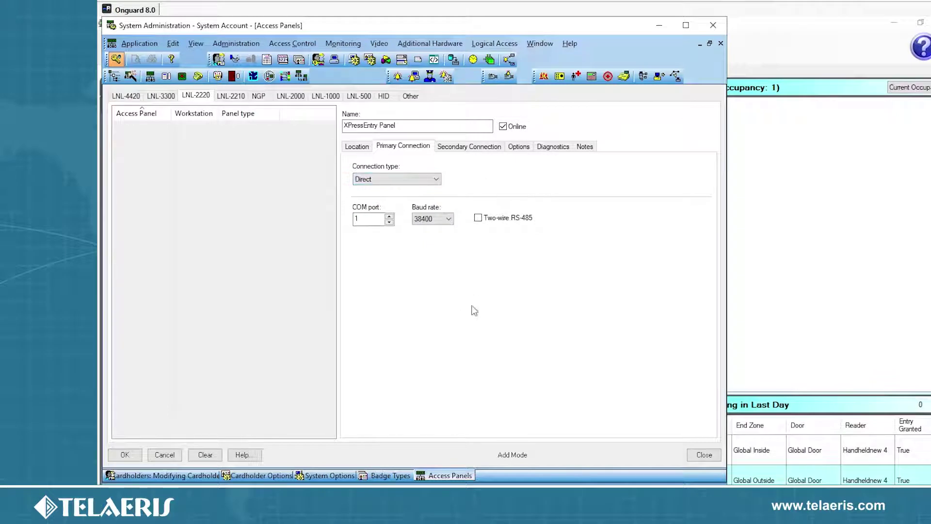
pyautogui.click(390, 217)
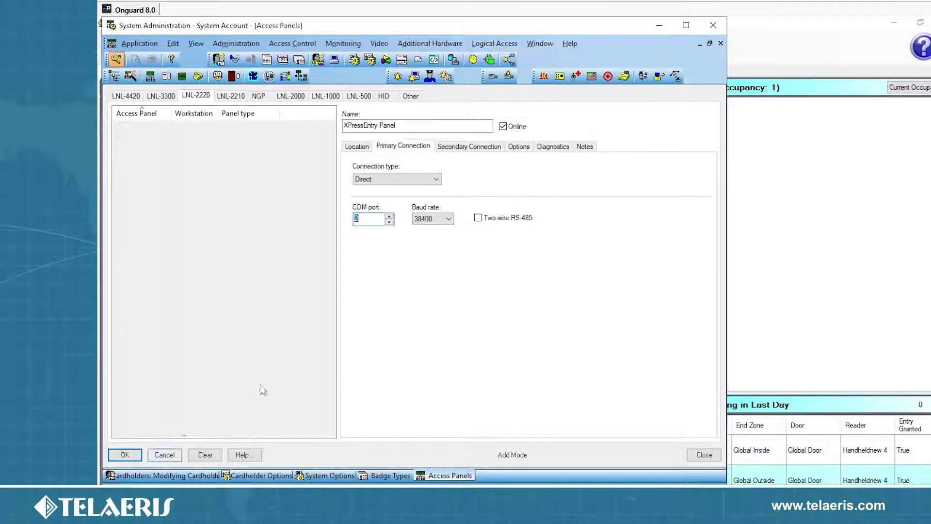
pyautogui.click(122, 454)
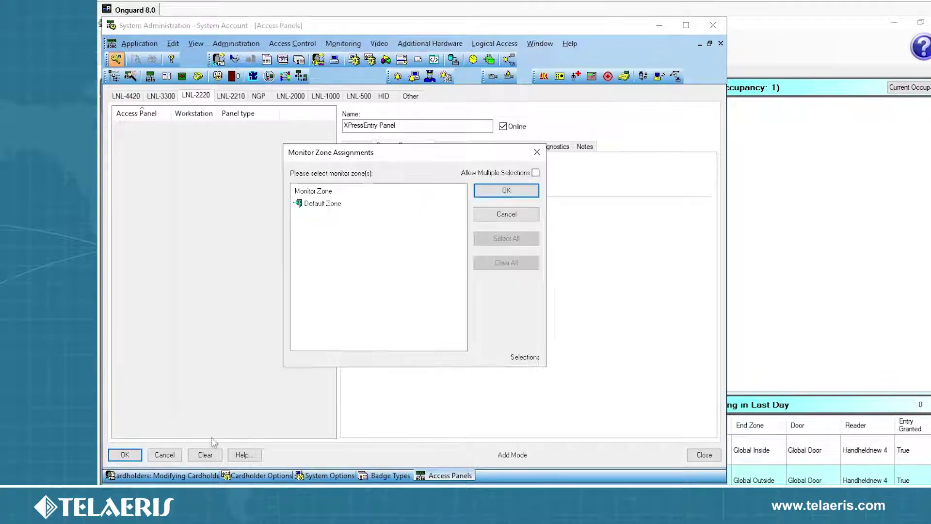
pyautogui.click(305, 204)
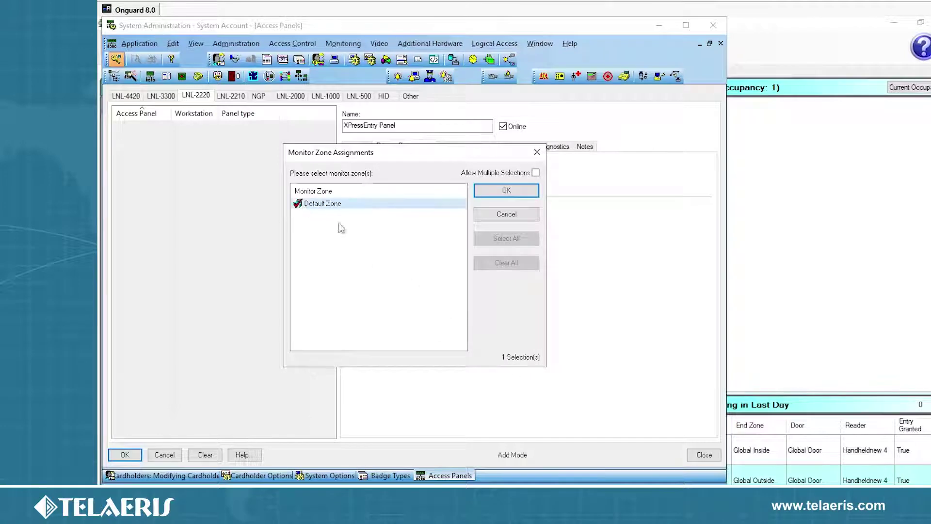
pyautogui.click(506, 190)
pyautogui.moveTo(173, 112); pyautogui.dragTo(228, 113)
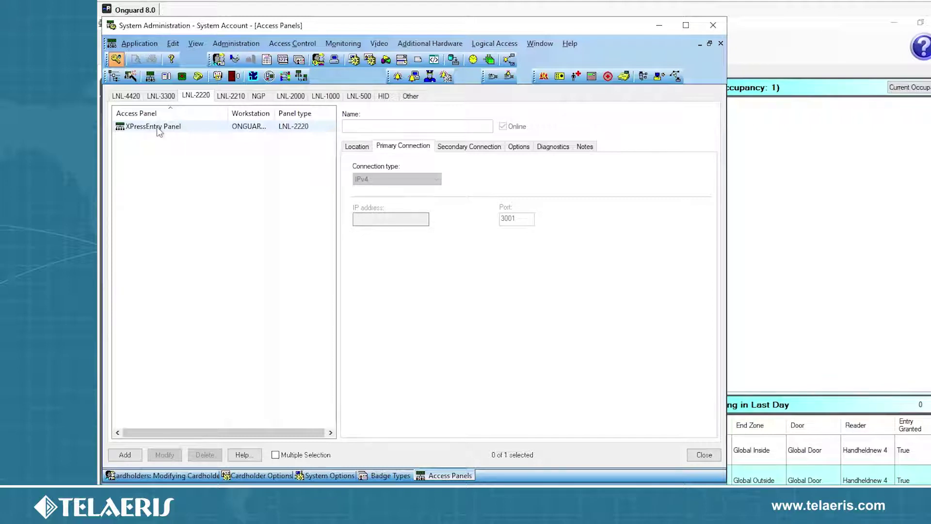
# Step: Open Readers and Doors and start a new reader named 'Building Reader IN'
pyautogui.click(300, 46)
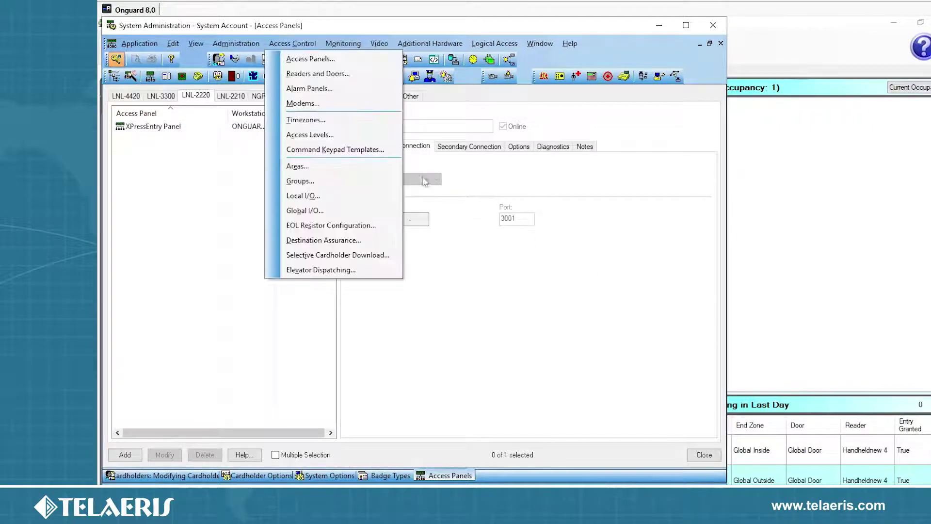
pyautogui.click(349, 74)
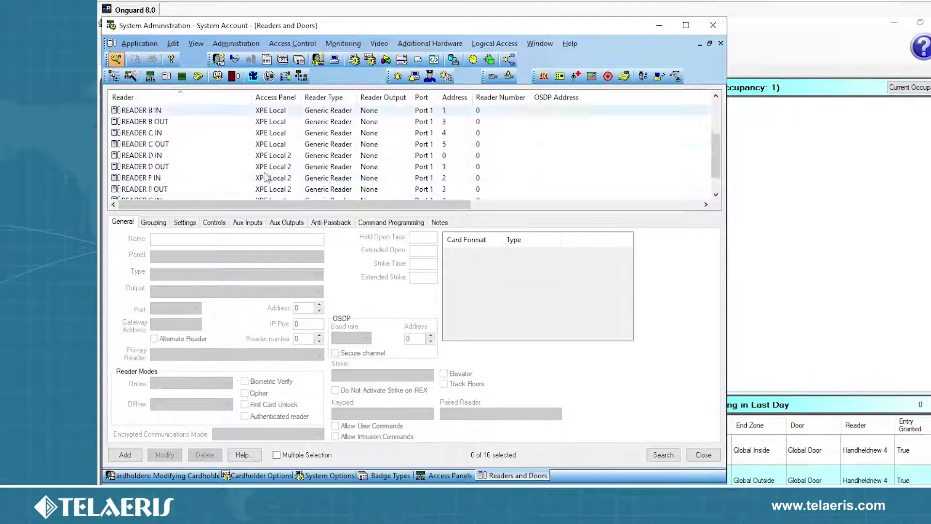
pyautogui.scroll(-1, 266, 177)
pyautogui.scroll(3, 262, 179)
pyautogui.scroll(-3, 262, 179)
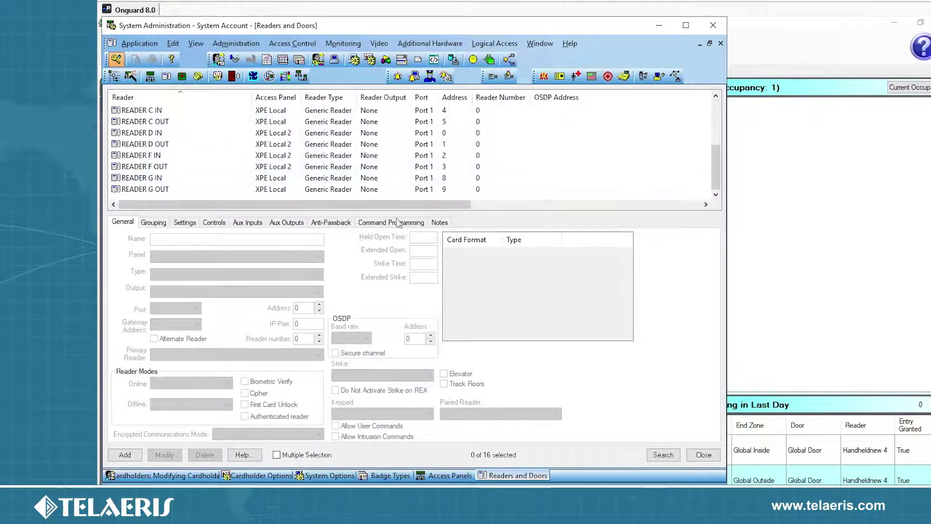
pyautogui.scroll(3, 243, 175)
pyautogui.scroll(-3, 242, 174)
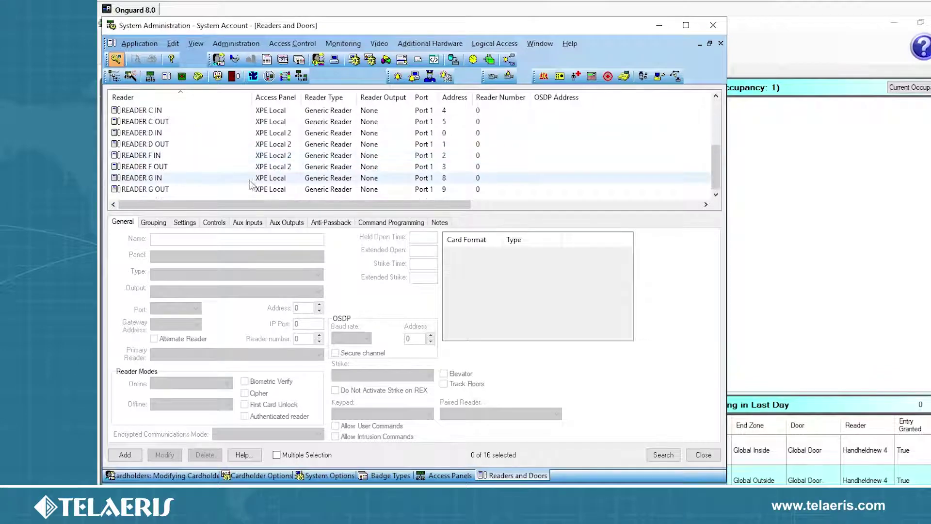
pyautogui.click(236, 184)
pyautogui.click(127, 456)
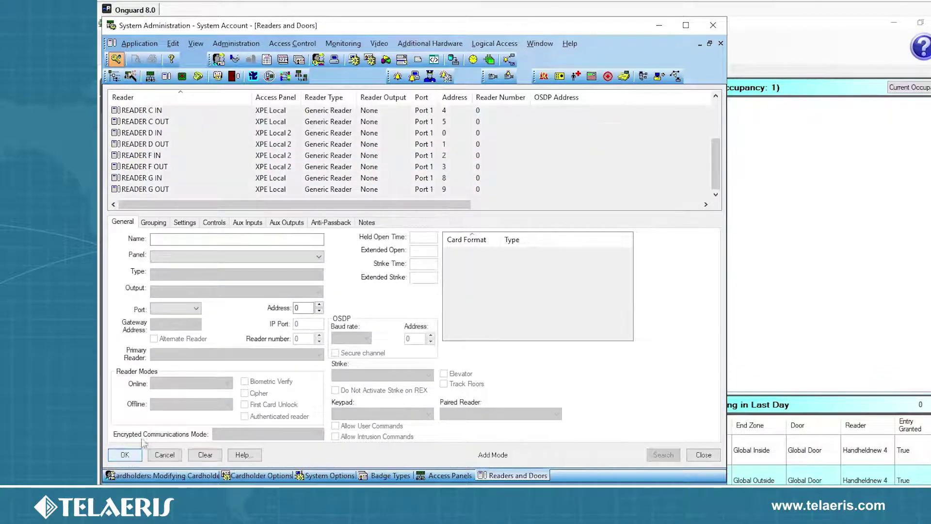
pyautogui.click(261, 238)
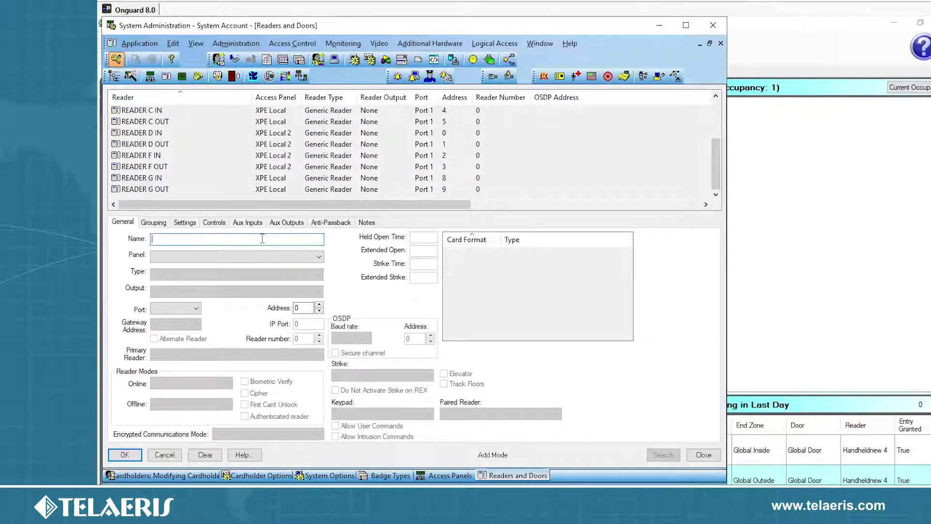
pyautogui.write('Building Reader IN')
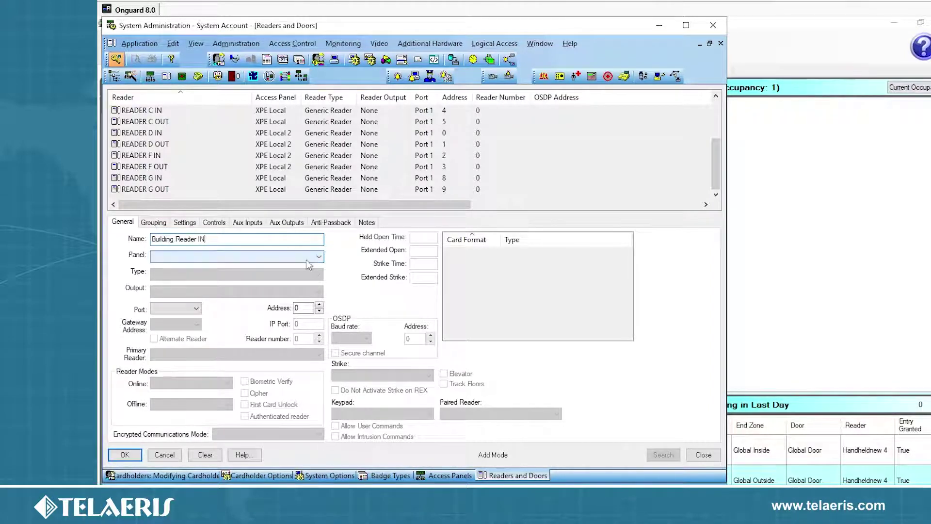
# Step: Put the reader on XPressEntry Panel as an LNL-1320 Wiegand / Prox reader on Port 2
pyautogui.click(314, 257)
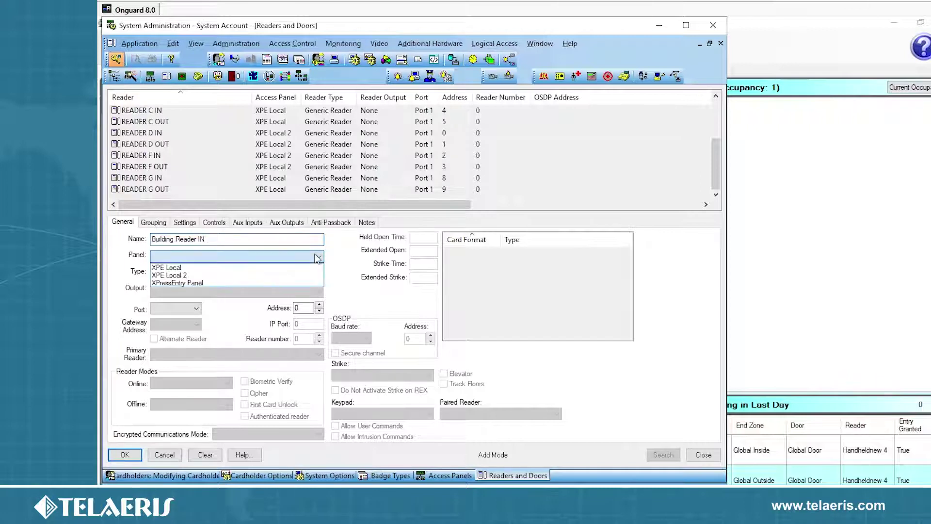
pyautogui.click(189, 285)
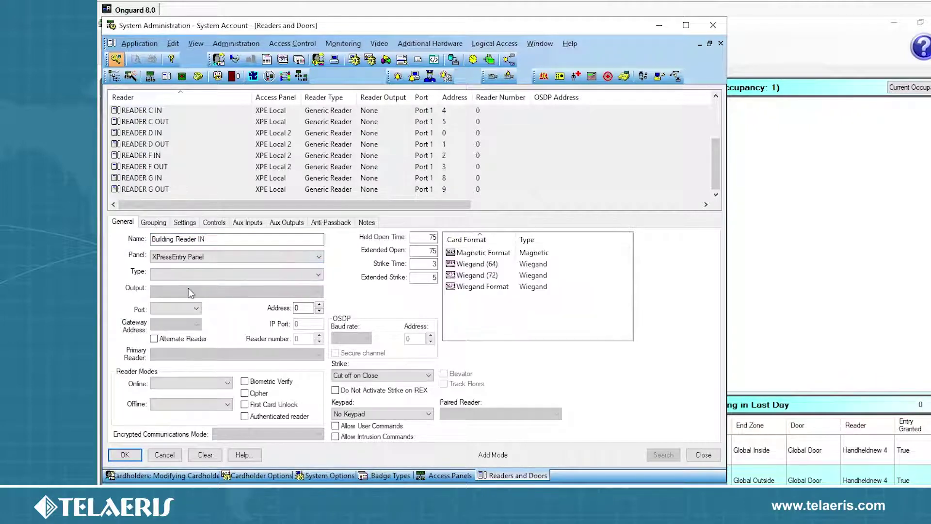
pyautogui.click(215, 275)
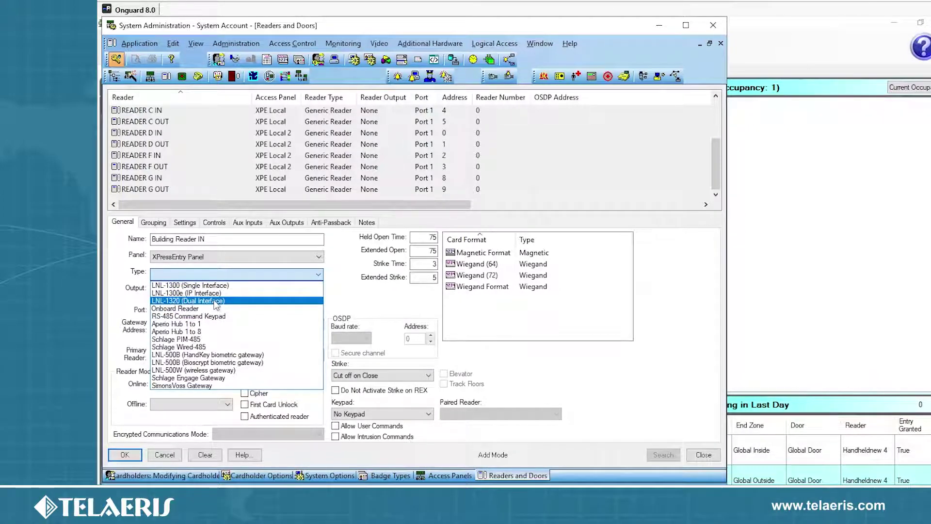
pyautogui.click(171, 302)
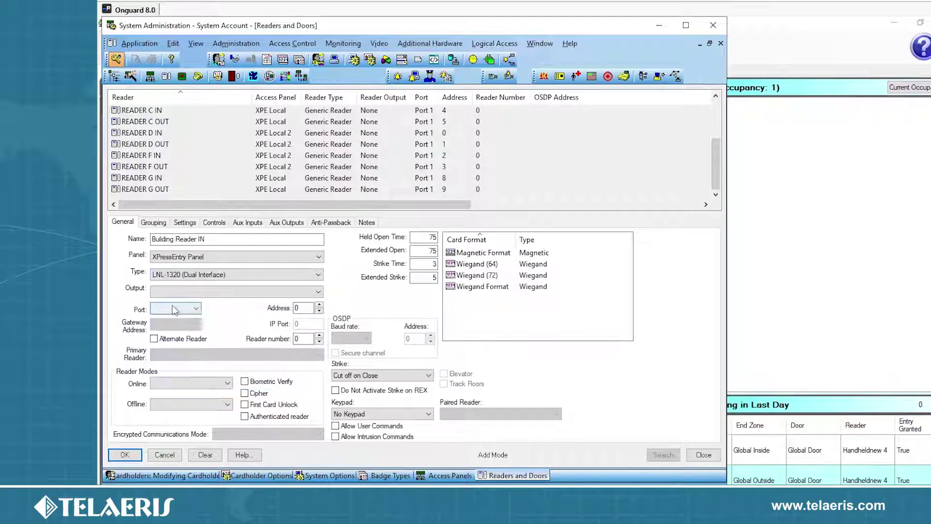
pyautogui.click(189, 292)
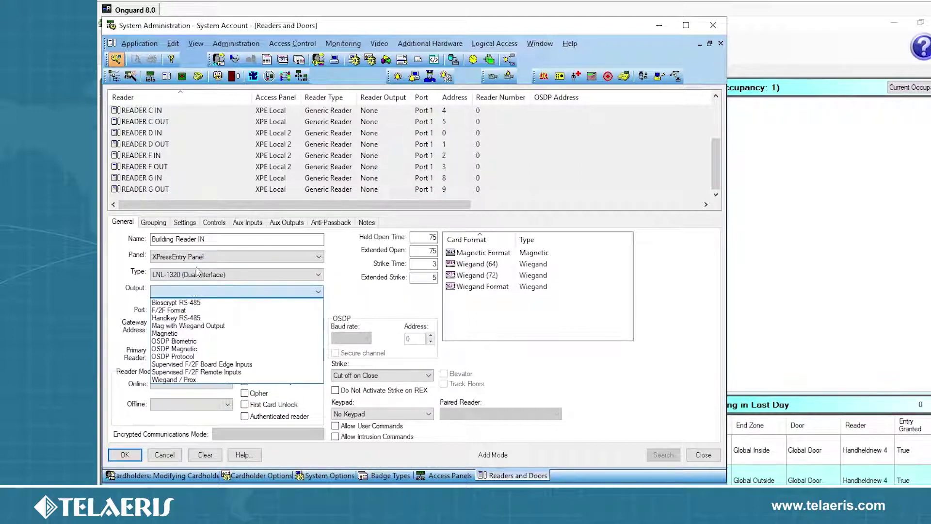
pyautogui.click(172, 380)
pyautogui.click(173, 308)
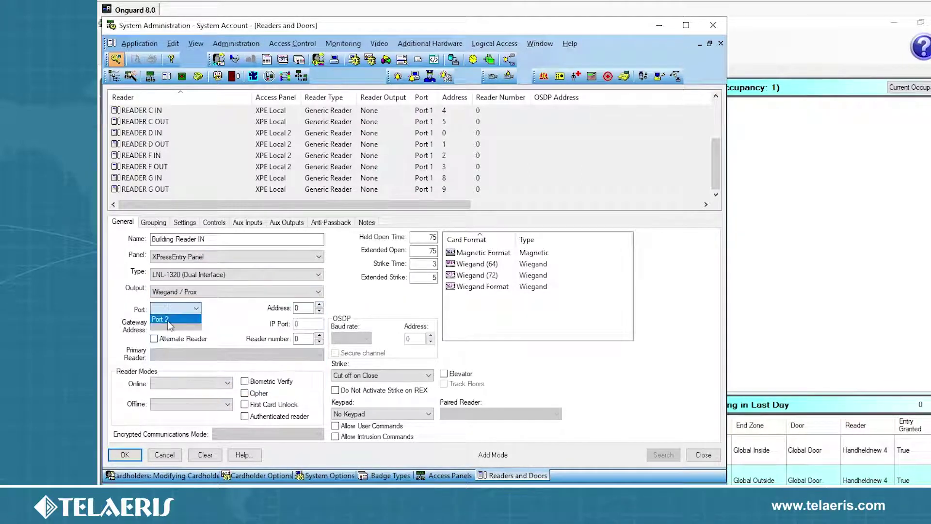
pyautogui.click(168, 319)
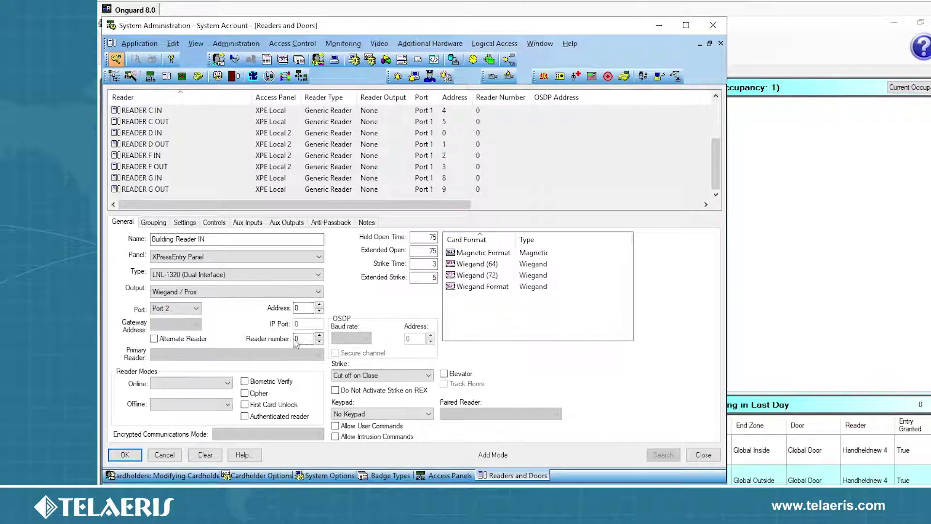
# Step: Make it card-only online and offline, use Wiegand Format, and save the reader
pyautogui.click(185, 383)
pyautogui.click(165, 402)
pyautogui.click(194, 404)
pyautogui.click(165, 421)
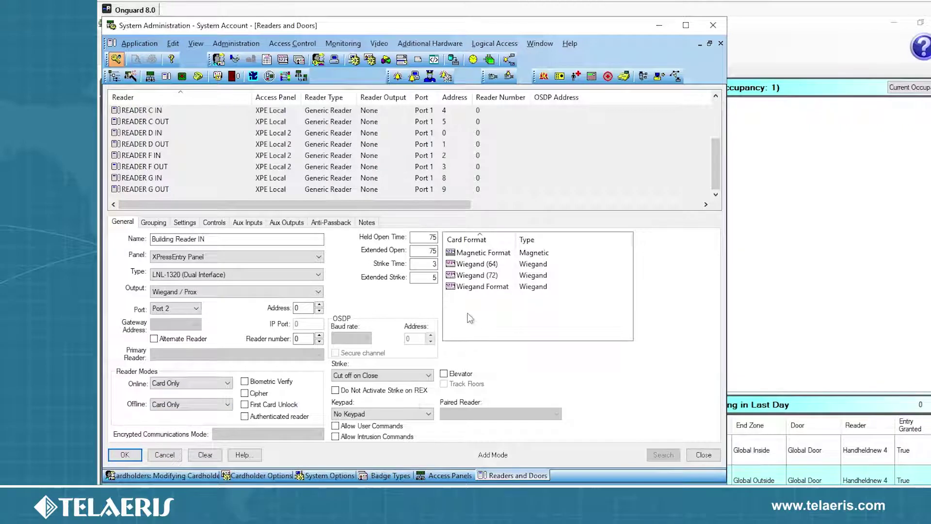
pyautogui.click(451, 287)
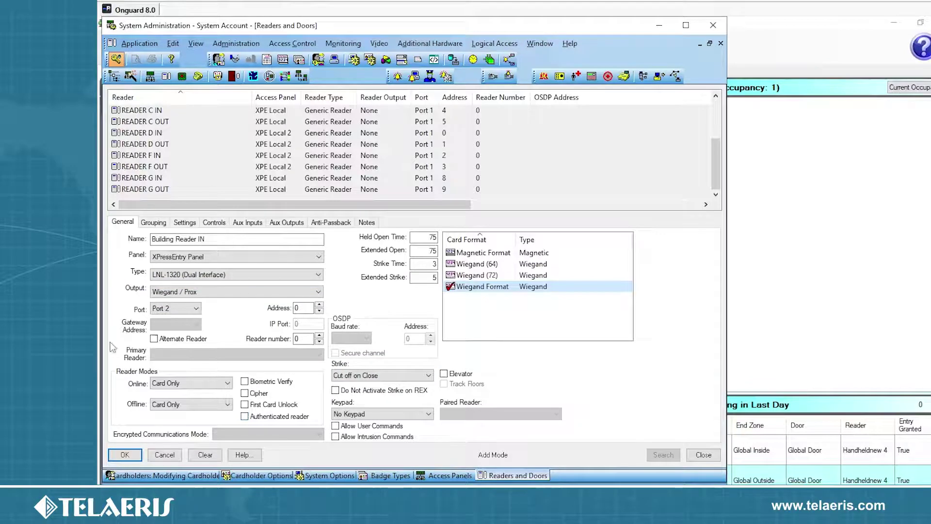
pyautogui.click(124, 455)
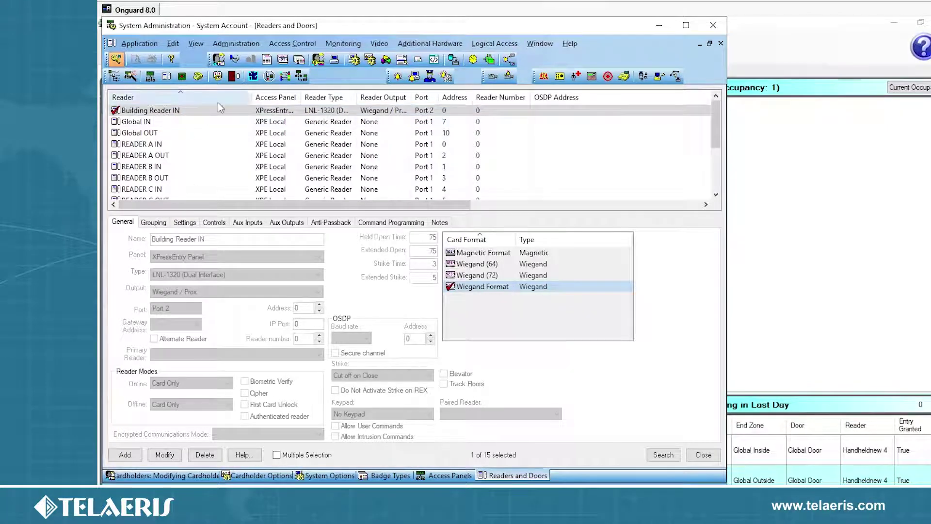
# Step: Add a second reader named 'Building Reader OUT' as reader number 1 and save it
pyautogui.click(126, 455)
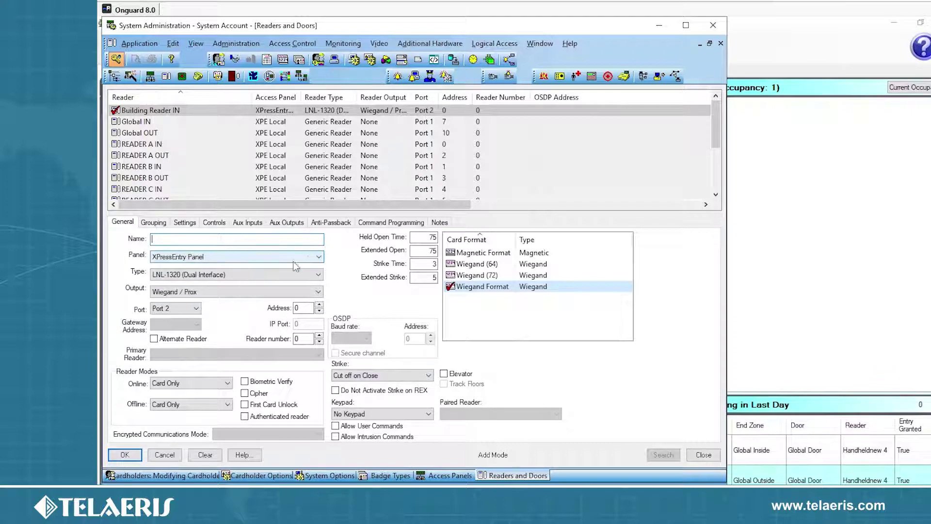
pyautogui.write('Buil')
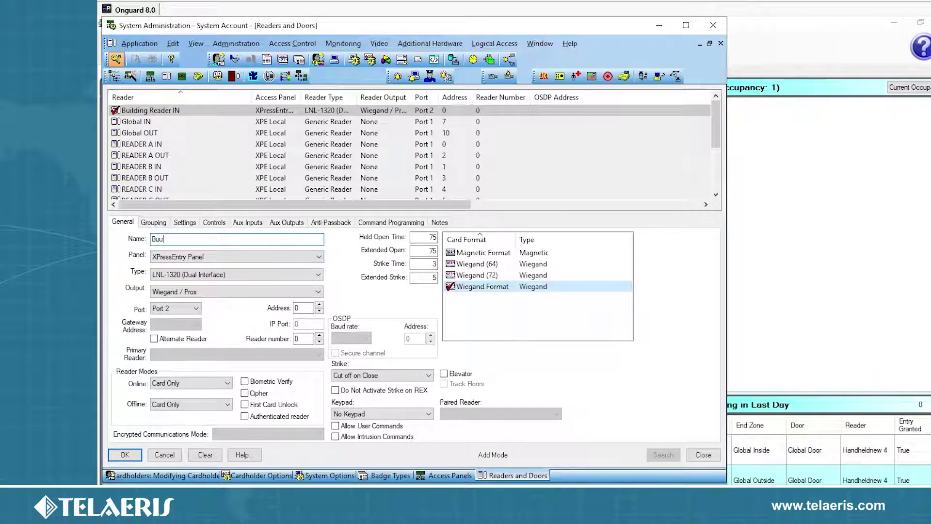
pyautogui.write('ding R')
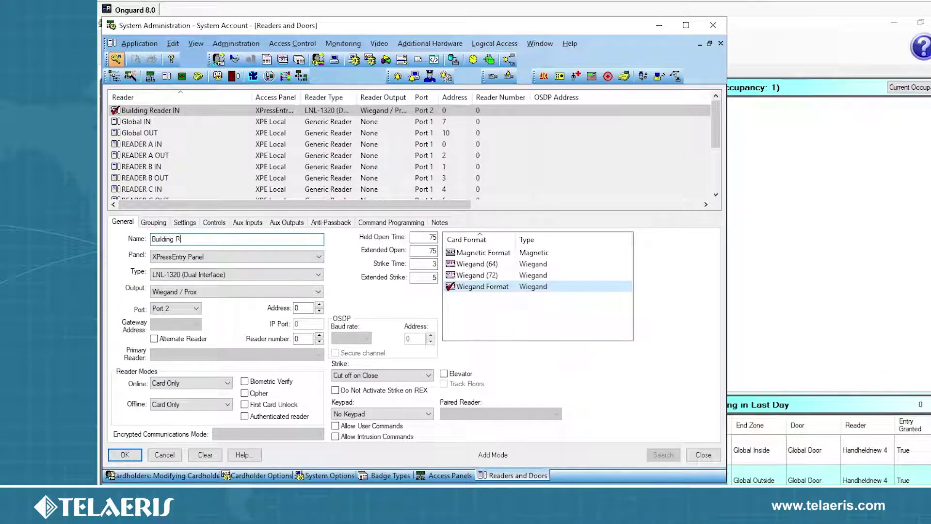
pyautogui.write('eader OUT')
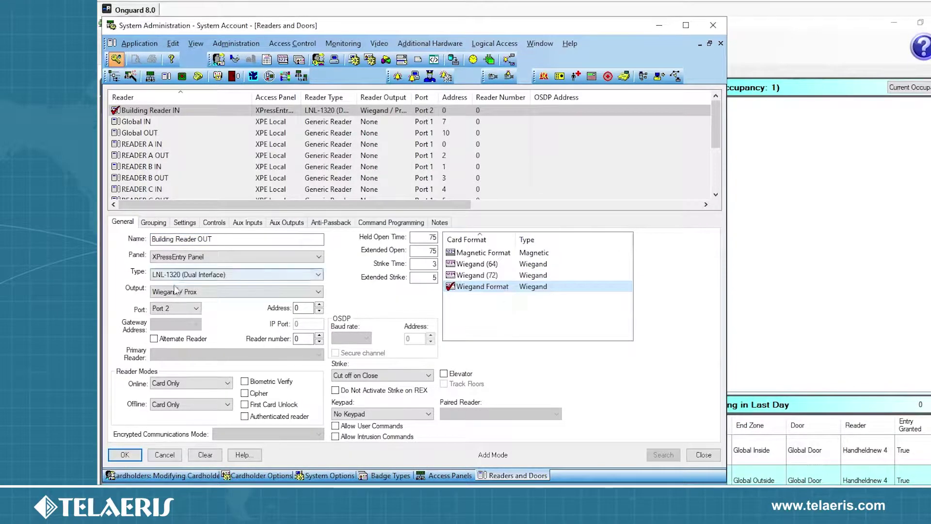
pyautogui.click(319, 336)
pyautogui.press('Return')
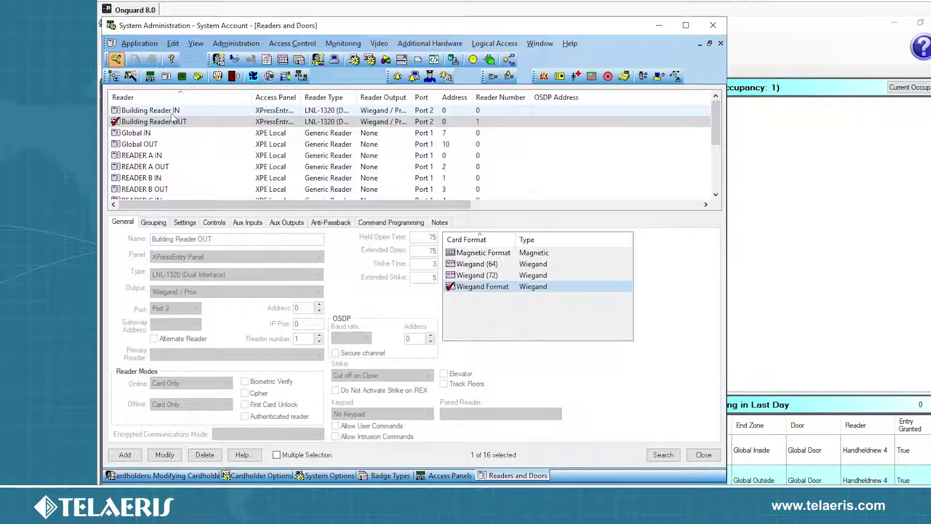
# Step: Give Building Reader IN anti-passback entering Global Inside, leaving <Don't Care>, with soft anti-passback, then save
pyautogui.click(208, 110)
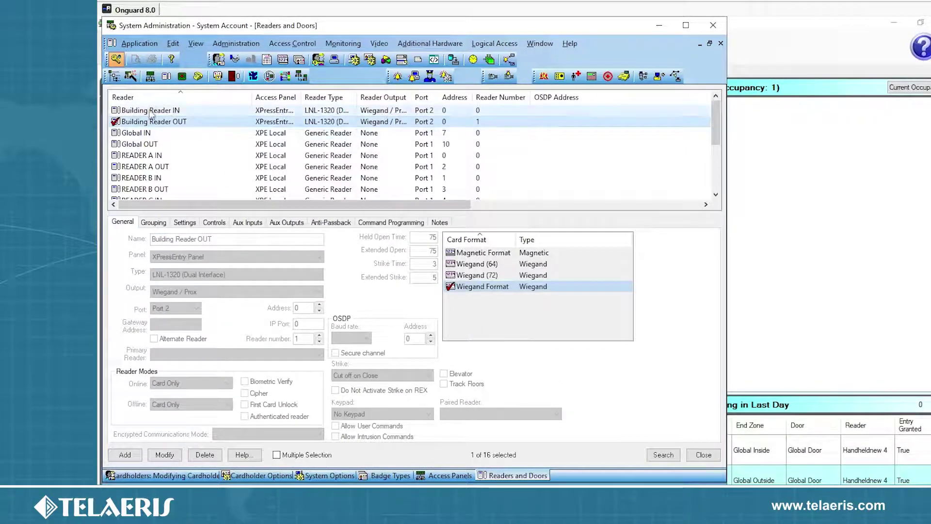
pyautogui.click(339, 222)
pyautogui.click(164, 454)
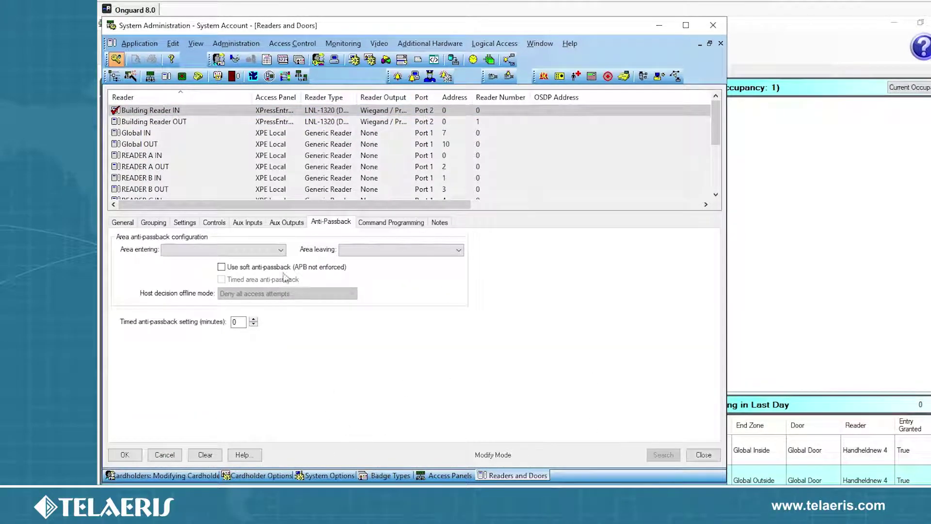
pyautogui.click(278, 250)
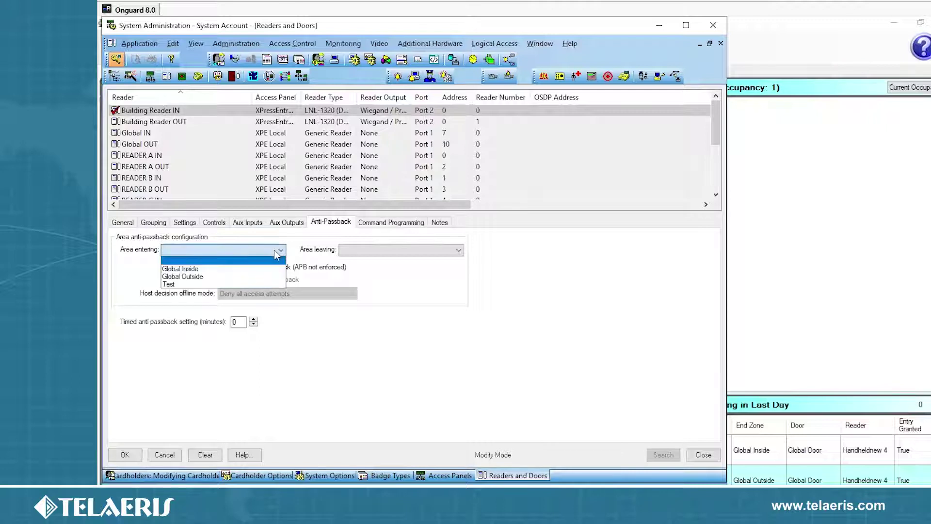
pyautogui.click(192, 269)
pyautogui.click(402, 249)
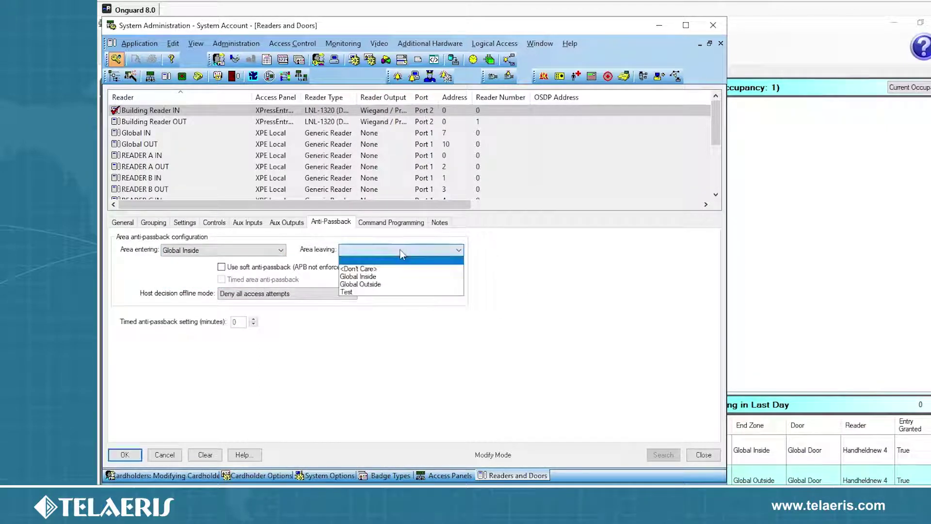
pyautogui.click(375, 269)
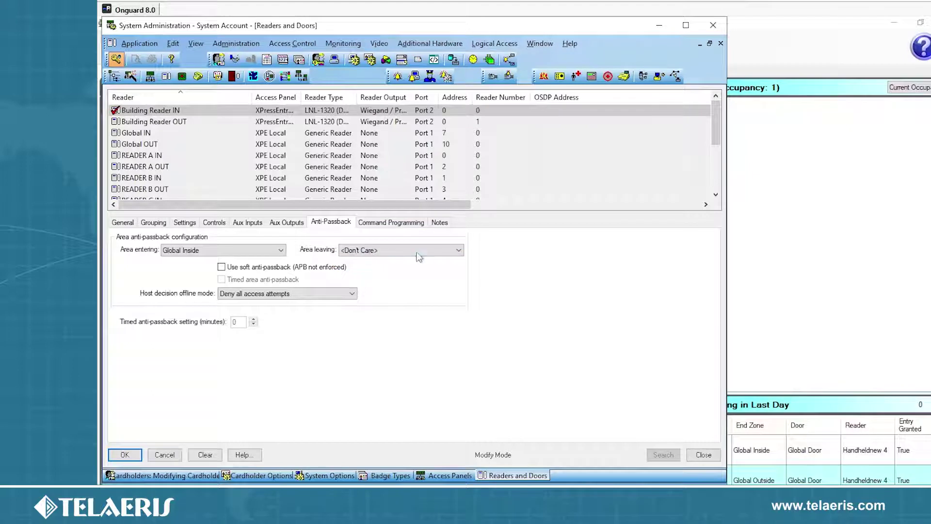
pyautogui.click(244, 267)
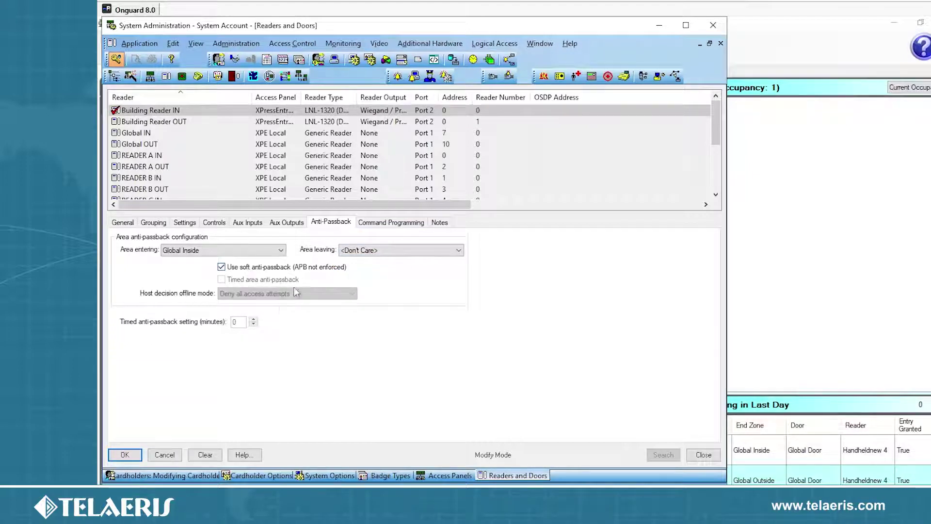
pyautogui.click(125, 455)
pyautogui.click(386, 289)
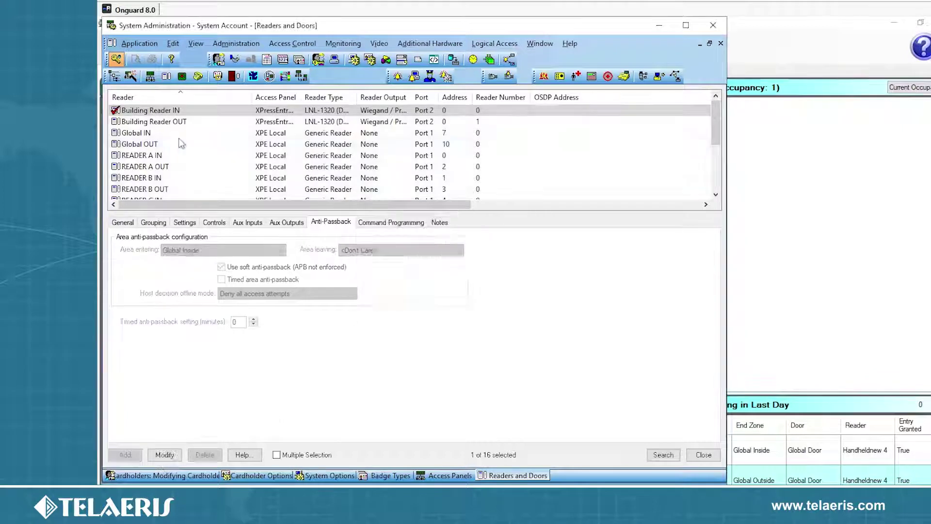
# Step: Change Building Reader OUT's entering area to Global Outside and save the change
pyautogui.click(179, 121)
pyautogui.click(164, 454)
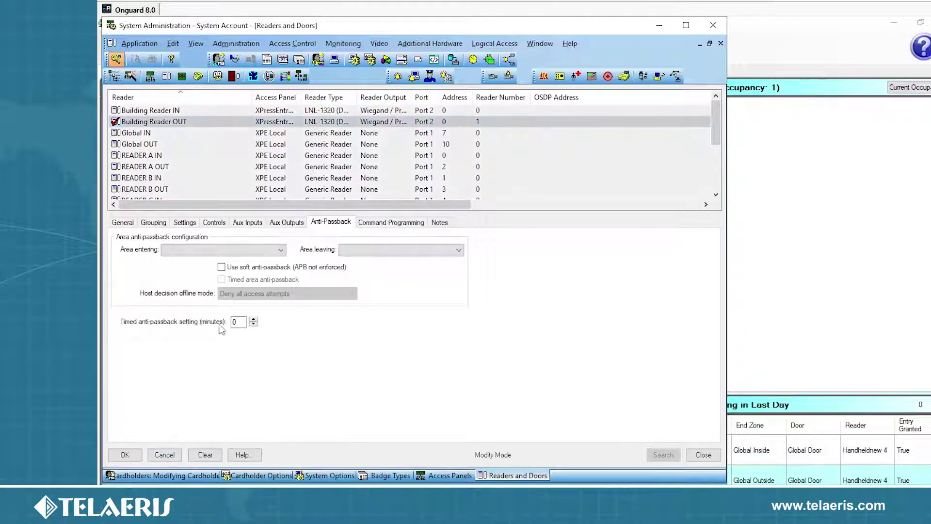
pyautogui.click(244, 250)
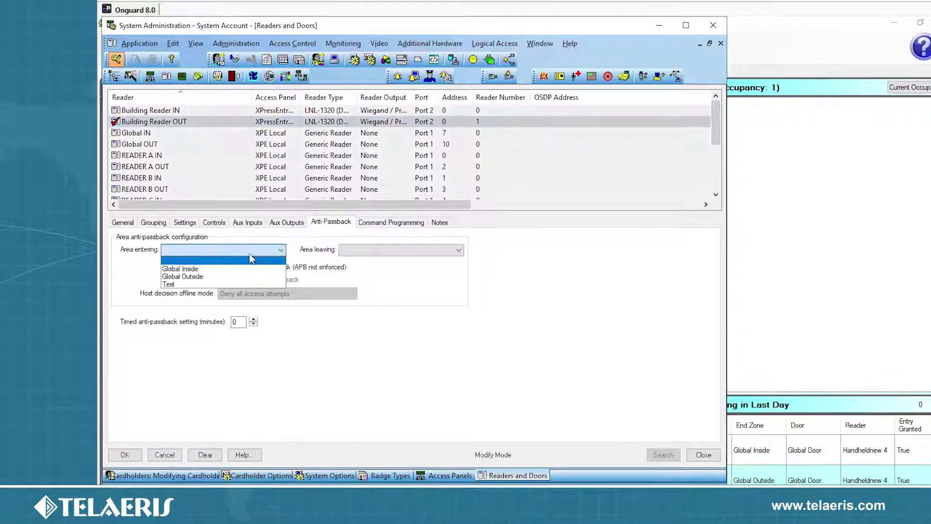
pyautogui.click(199, 277)
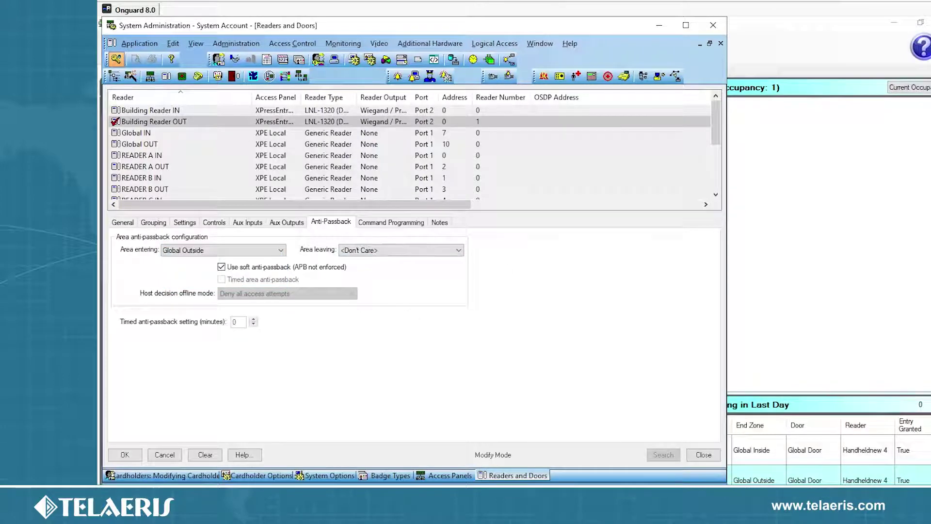
pyautogui.click(125, 455)
pyautogui.click(384, 287)
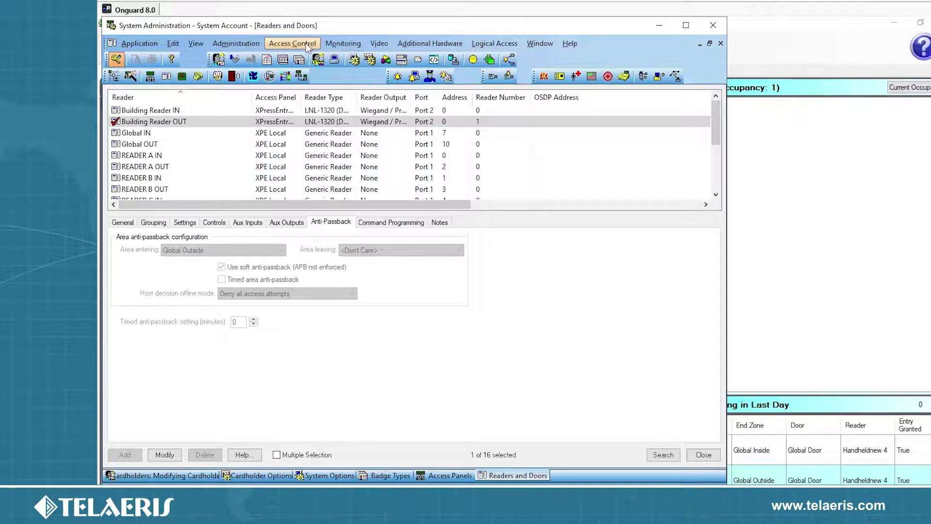
# Step: Open Access Levels and start modifying the All Access level
pyautogui.click(293, 43)
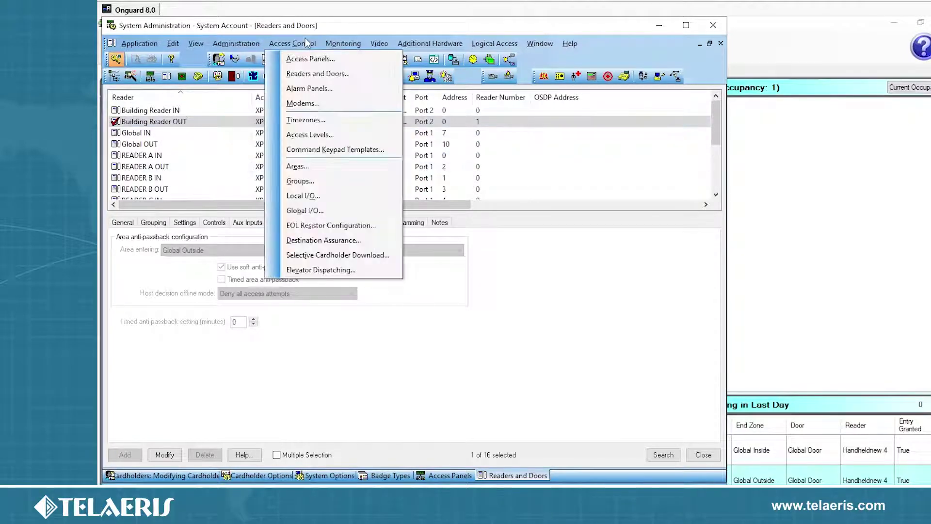
pyautogui.moveTo(342, 44)
pyautogui.moveTo(292, 43)
pyautogui.click(313, 135)
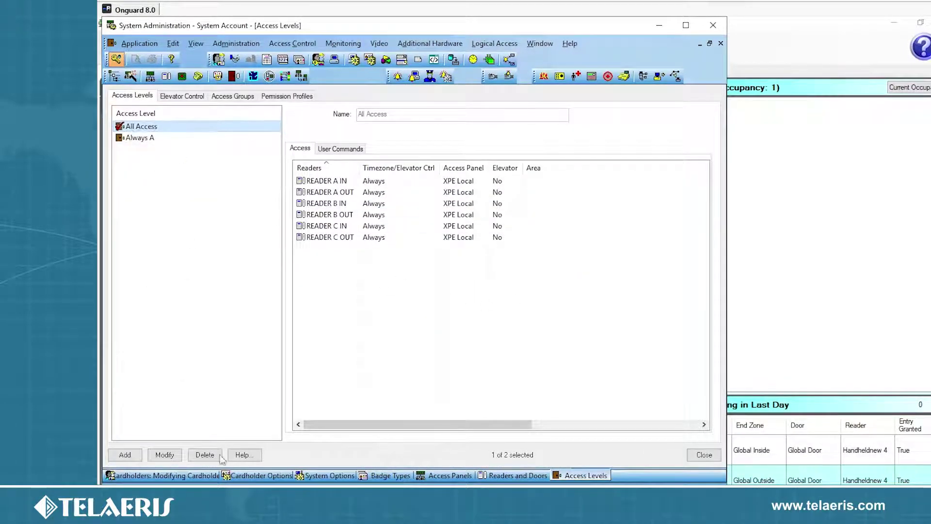
pyautogui.click(174, 456)
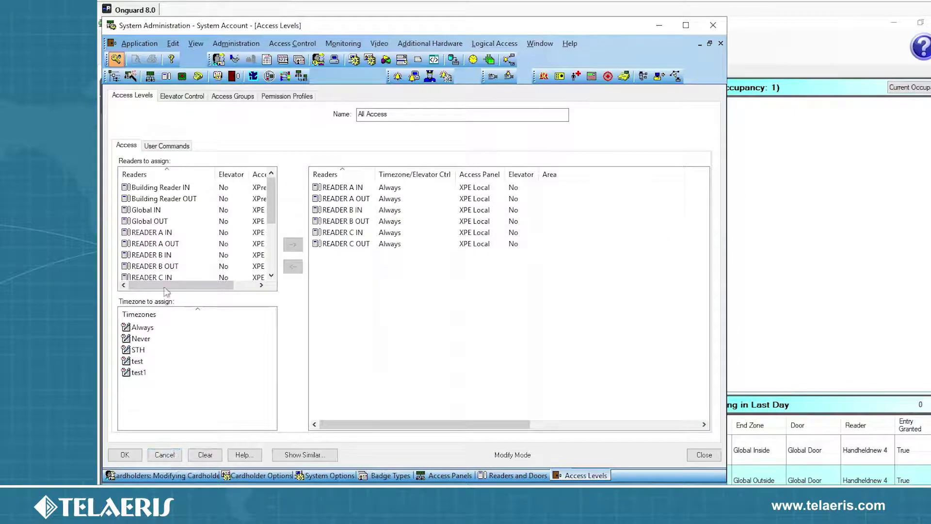
# Step: Add Building Reader IN and OUT with the Always timezone to All Access and save
pyautogui.click(131, 188)
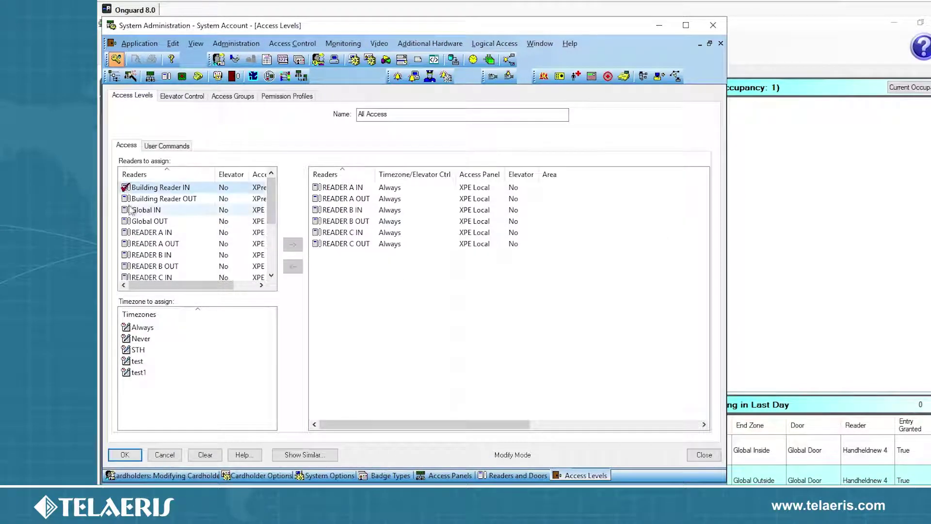
pyautogui.click(155, 199)
pyautogui.click(142, 327)
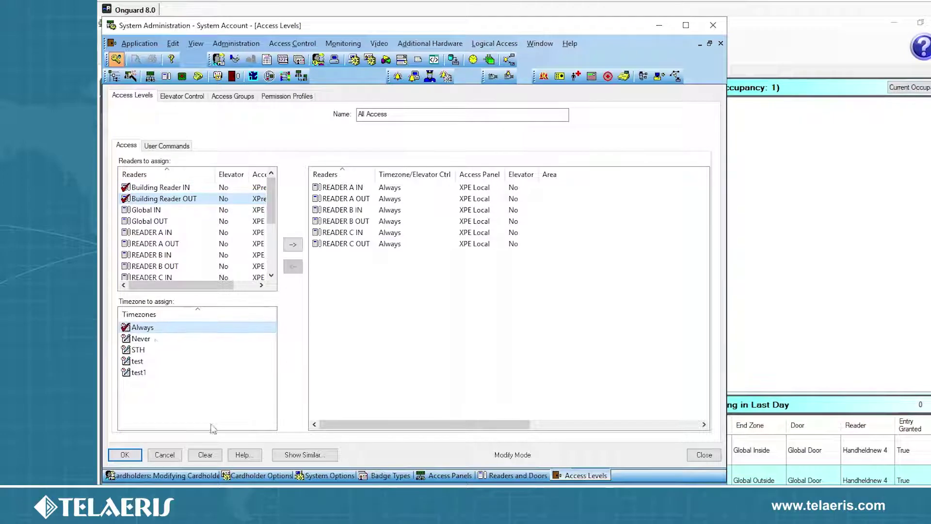
pyautogui.click(293, 244)
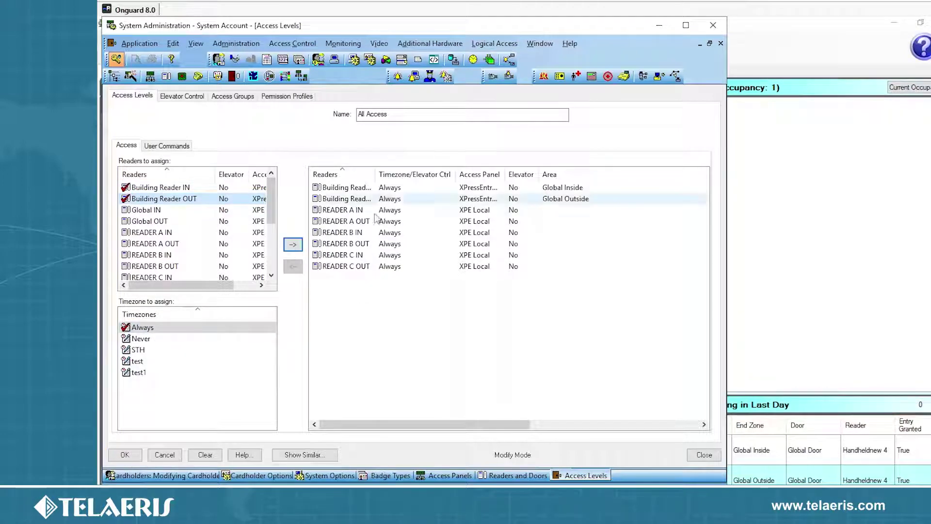
pyautogui.click(135, 460)
pyautogui.click(454, 289)
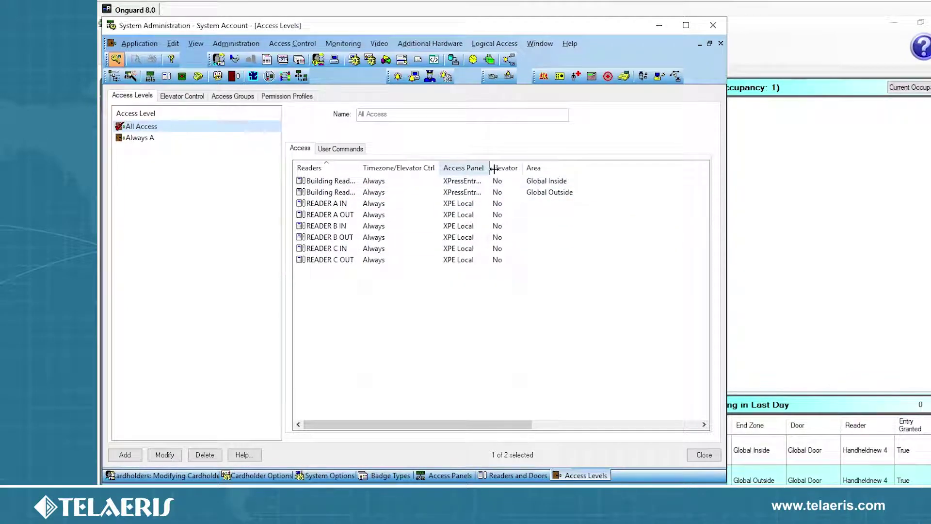
pyautogui.moveTo(497, 169); pyautogui.dragTo(512, 168)
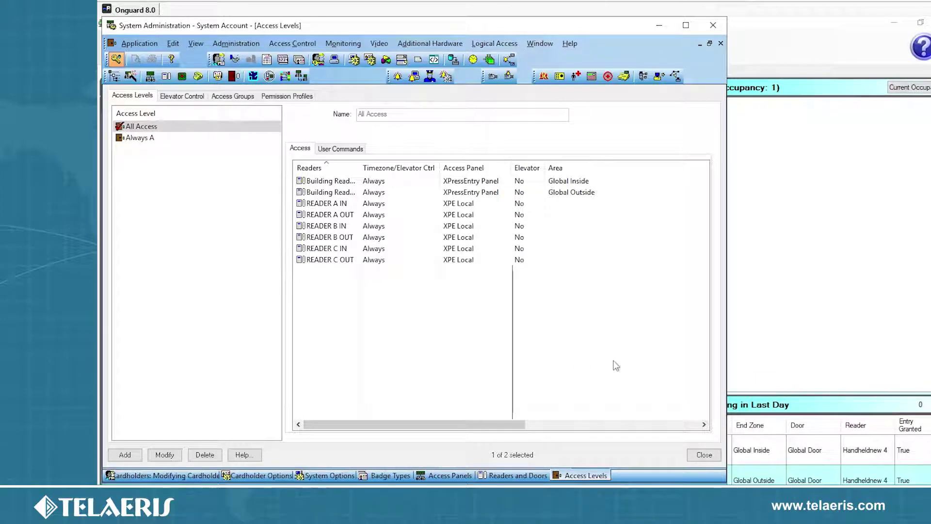
# Step: Open the Users list, select System Account, and show its Directory Accounts tab
pyautogui.click(236, 44)
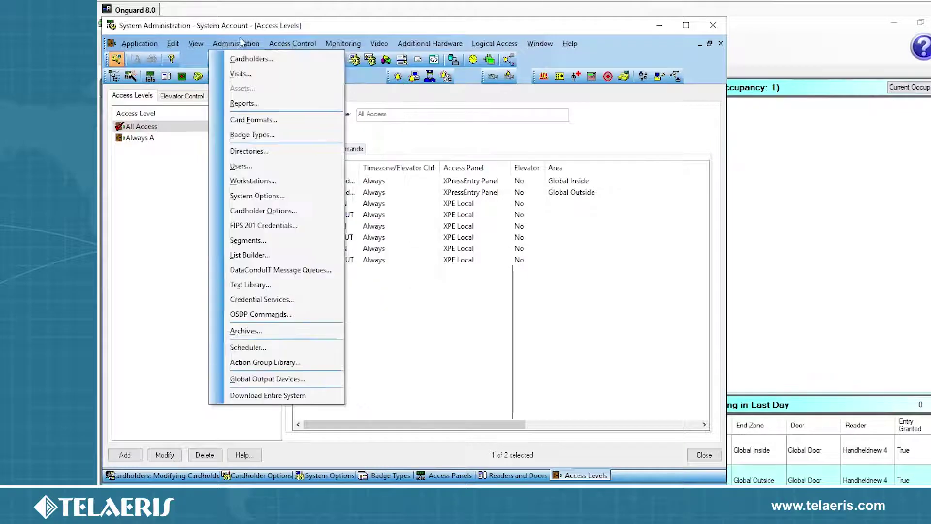
pyautogui.click(241, 166)
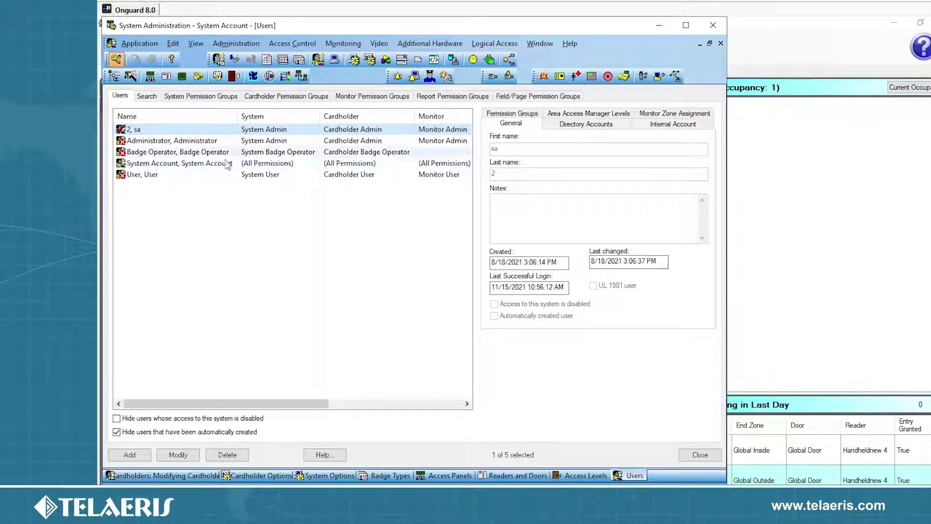
pyautogui.click(170, 165)
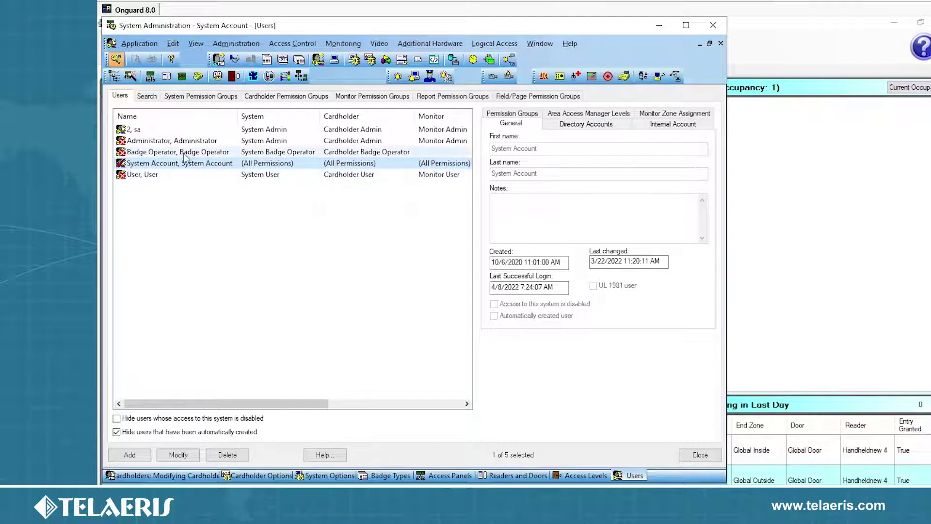
pyautogui.press('Up')
pyautogui.click(175, 163)
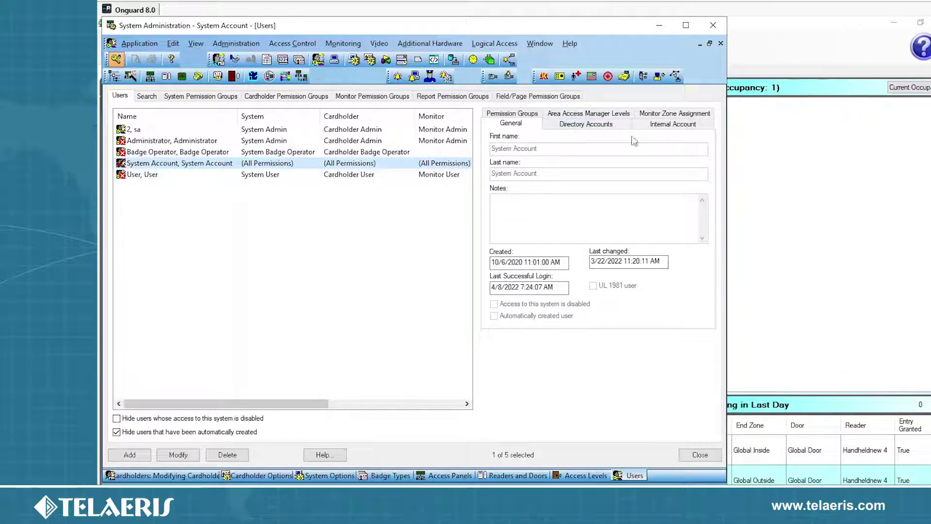
pyautogui.click(591, 127)
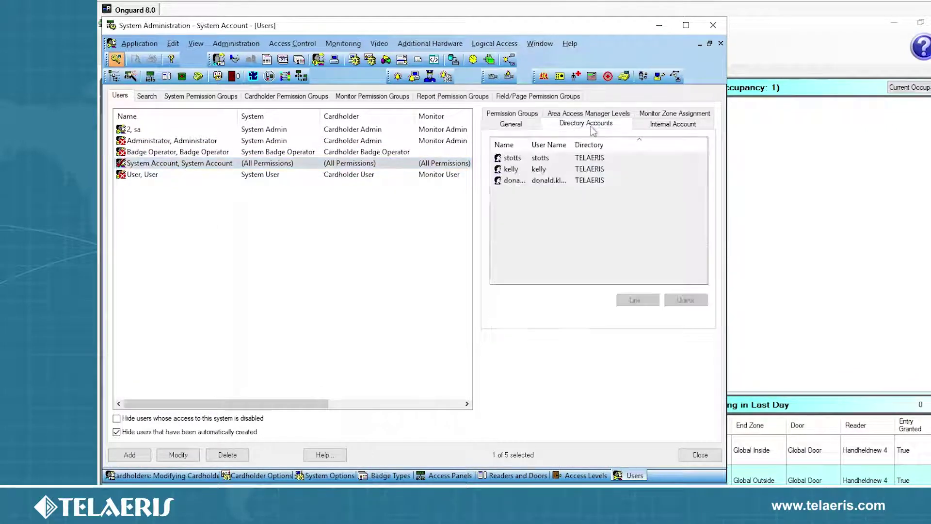
# Step: Review the users' permission groups, then show System Account's internal account user name and password
pyautogui.click(512, 113)
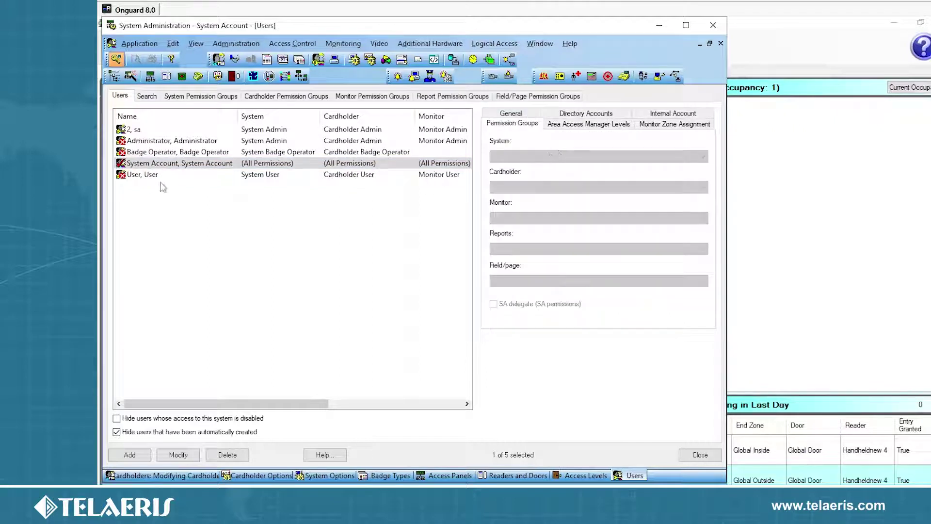
pyautogui.click(146, 129)
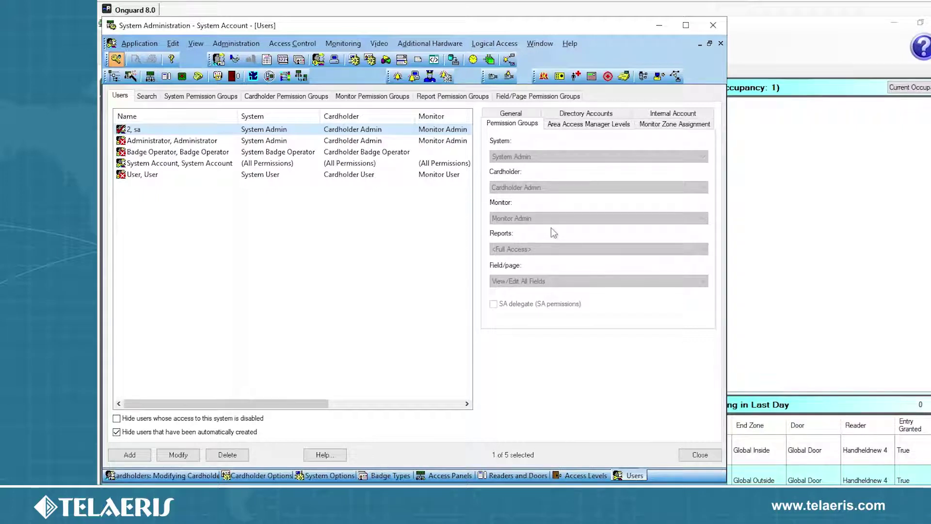
pyautogui.click(286, 96)
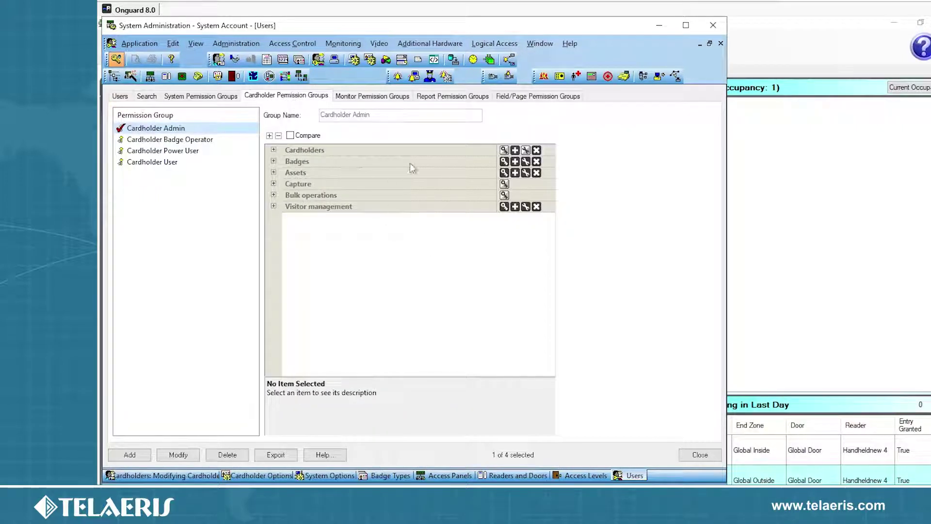
pyautogui.click(121, 97)
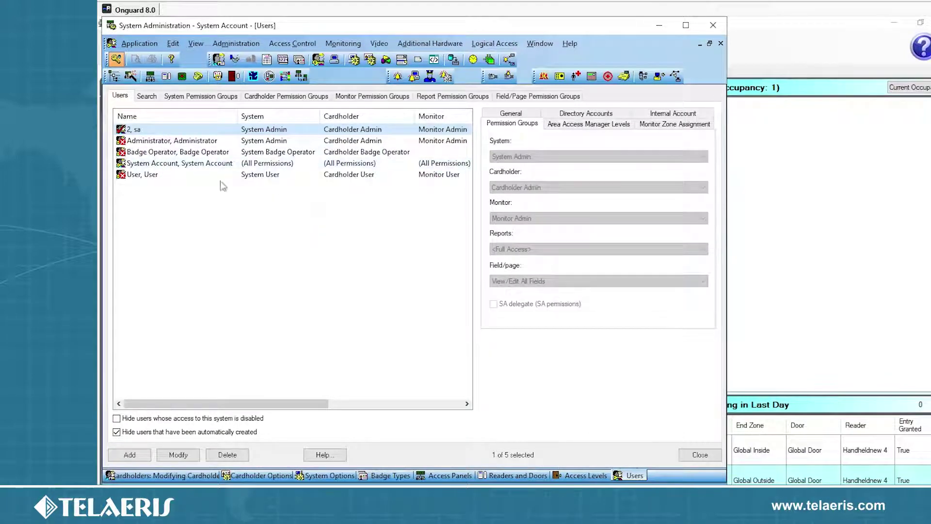
pyautogui.click(267, 164)
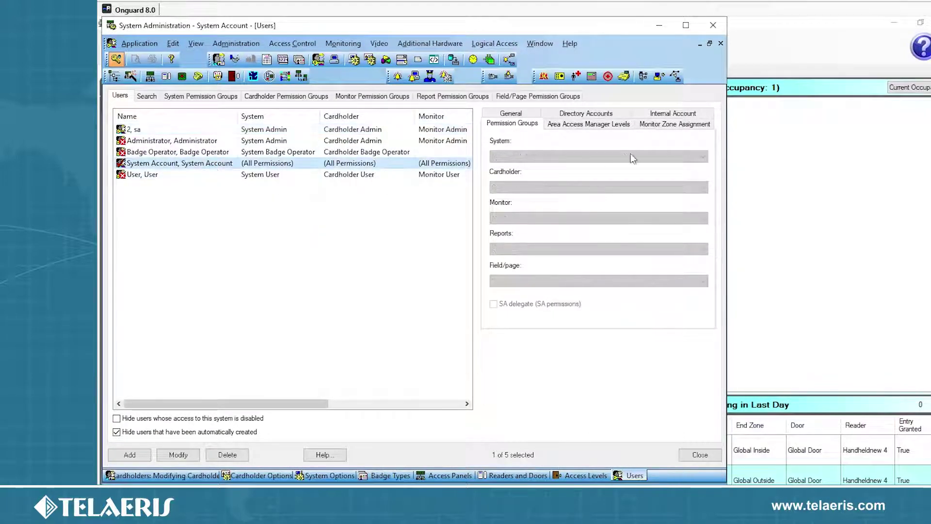
pyautogui.click(673, 114)
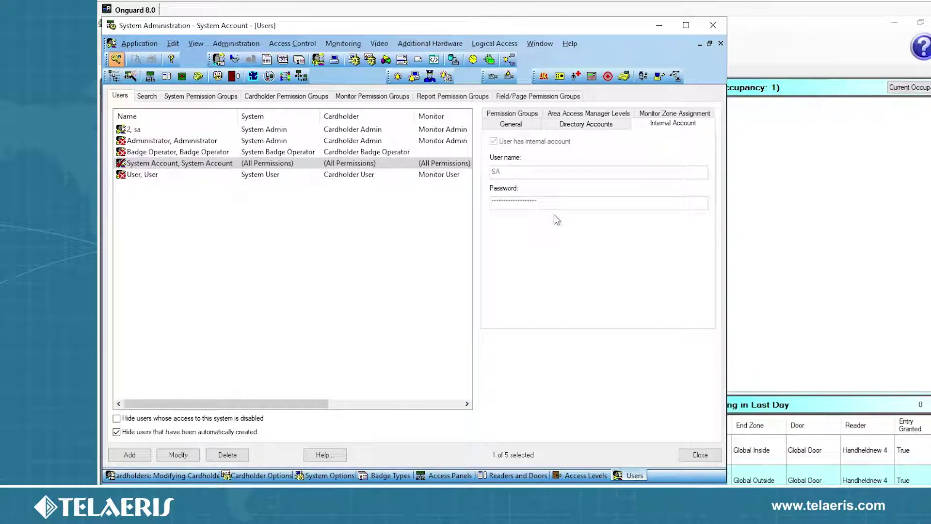
# Step: Bring the XPressEntry main window forward and open its Settings
pyautogui.click(257, 509)
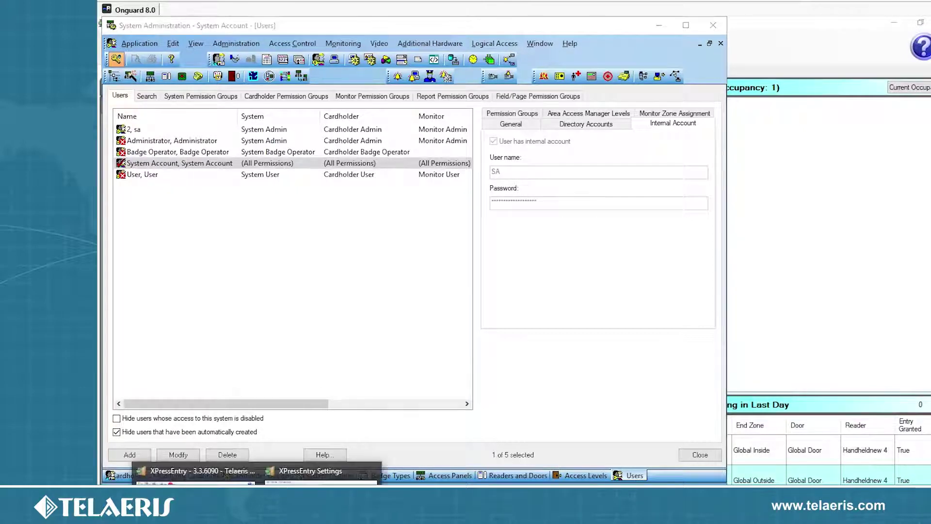
pyautogui.click(202, 471)
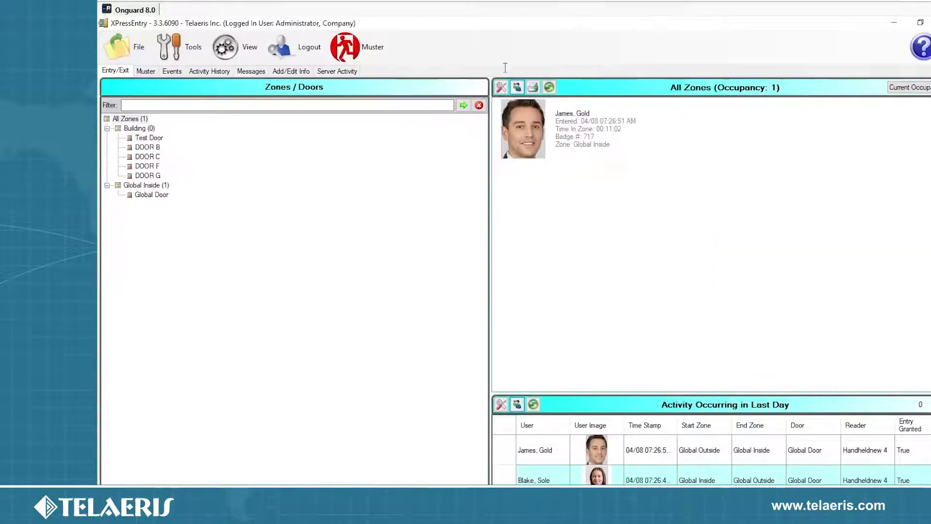
pyautogui.click(191, 52)
pyautogui.click(197, 68)
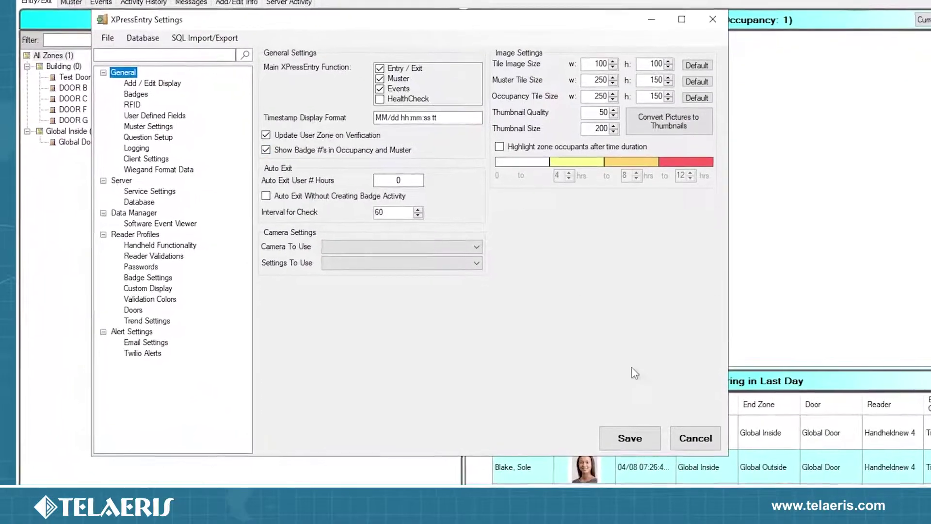
# Step: Select Data Manager and confirm the sync Type stays ONGUARD
pyautogui.click(130, 212)
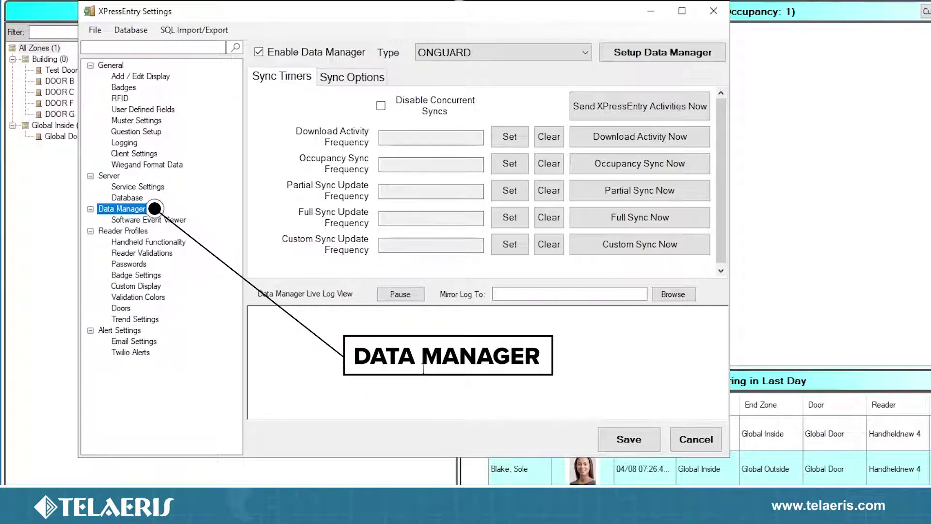
pyautogui.click(526, 55)
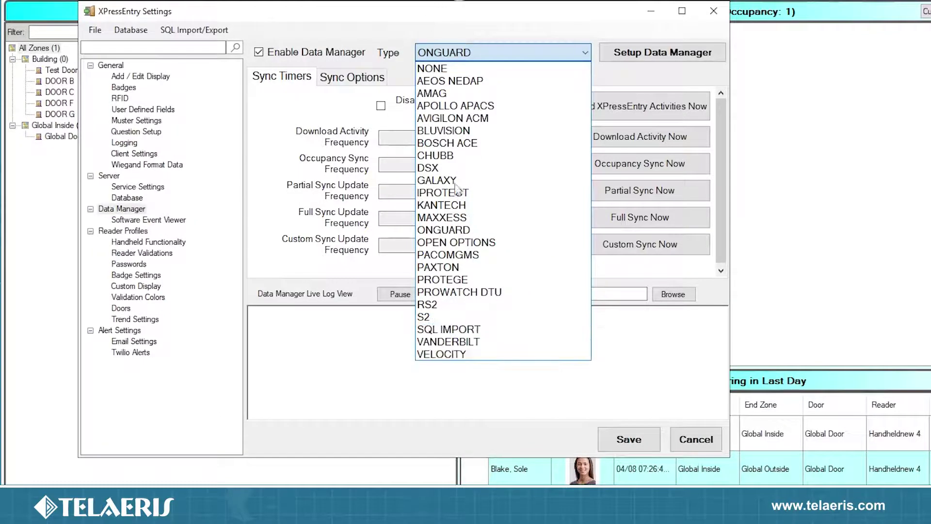
pyautogui.click(464, 233)
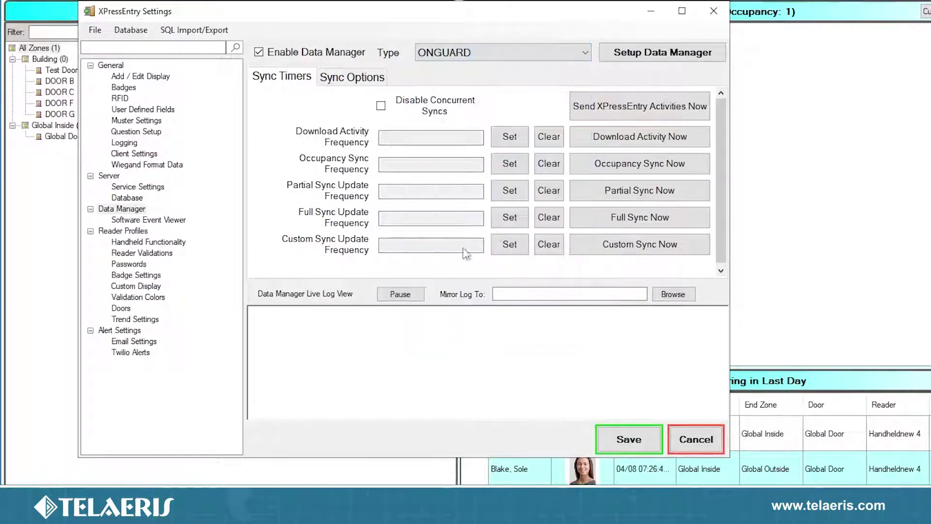
pyautogui.click(495, 339)
# Step: Open the OnGuard Data Manager setup and keep the Sync Type on OpenAccess
pyautogui.click(677, 57)
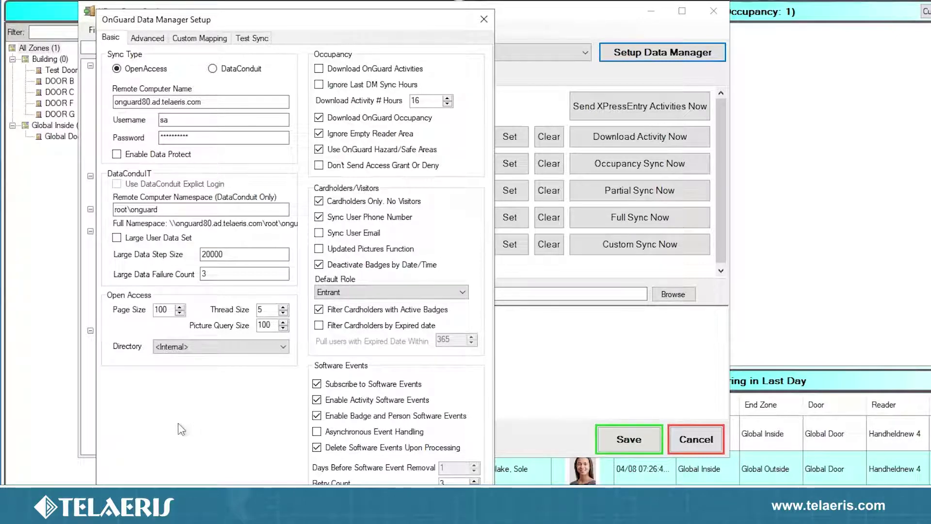
pyautogui.click(237, 71)
pyautogui.click(149, 71)
# Step: Review the remote computer name onguard80.ad.telaeris.com and the OnGuard username field
pyautogui.moveTo(208, 102); pyautogui.dragTo(99, 100)
pyautogui.moveTo(215, 102); pyautogui.dragTo(131, 102)
pyautogui.click(224, 103)
pyautogui.moveTo(226, 104); pyautogui.dragTo(104, 108)
pyautogui.click(224, 106)
pyautogui.click(223, 120)
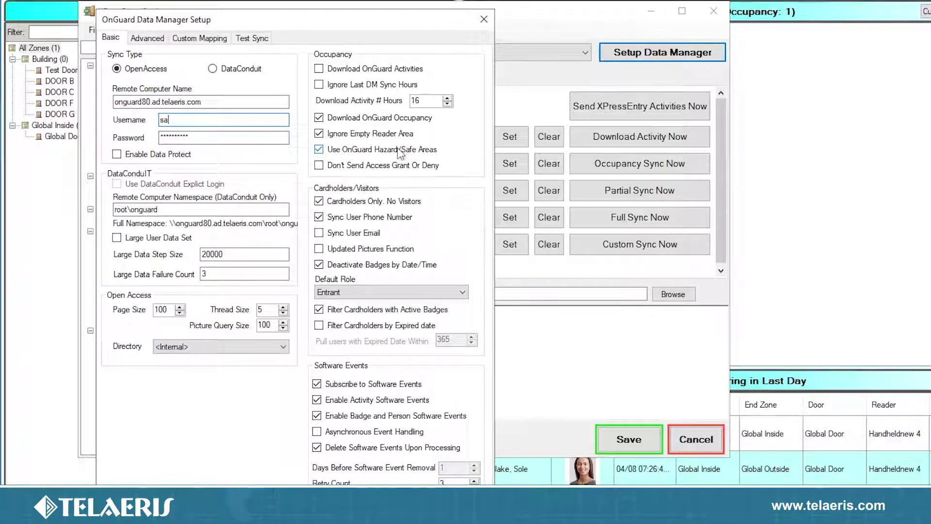
# Step: Enable Data Protect, keep Directory <Internal>, disable OnGuard Hazard/Safe Areas, and view Advanced options
pyautogui.click(116, 155)
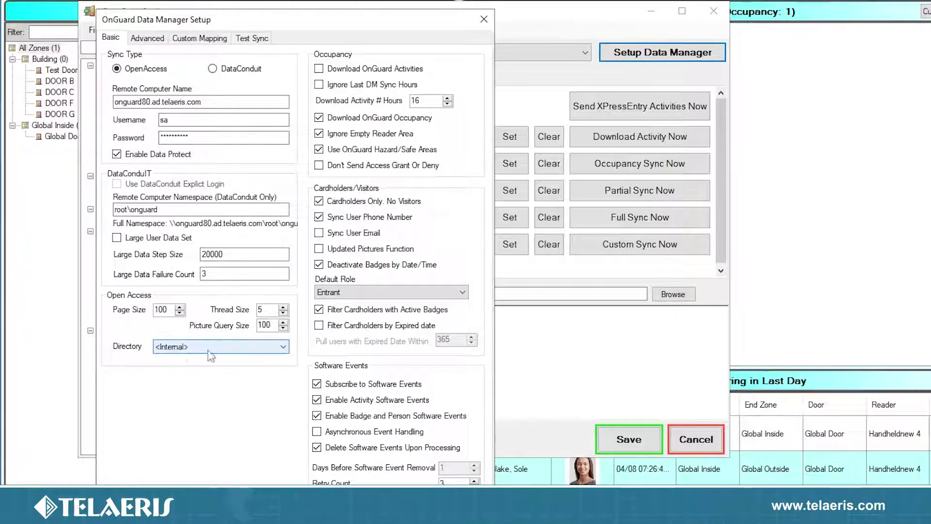
pyautogui.click(217, 350)
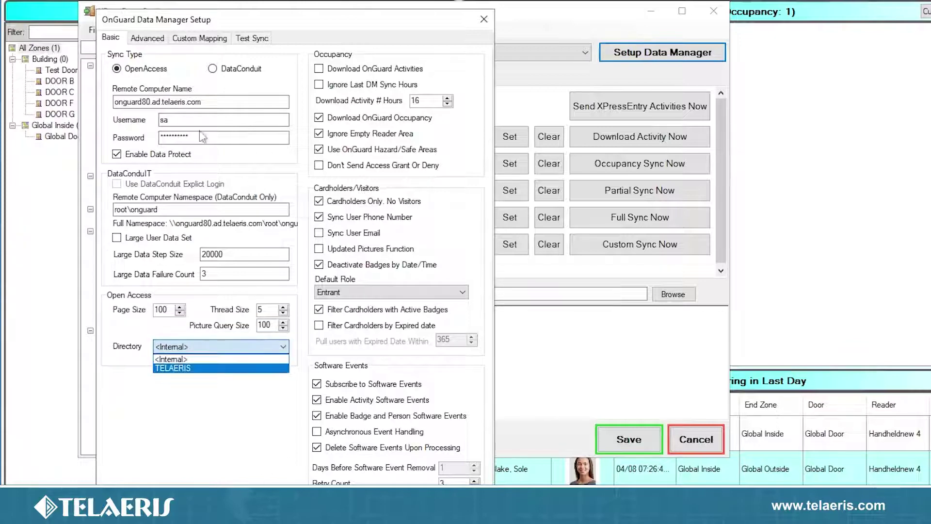
pyautogui.click(225, 106)
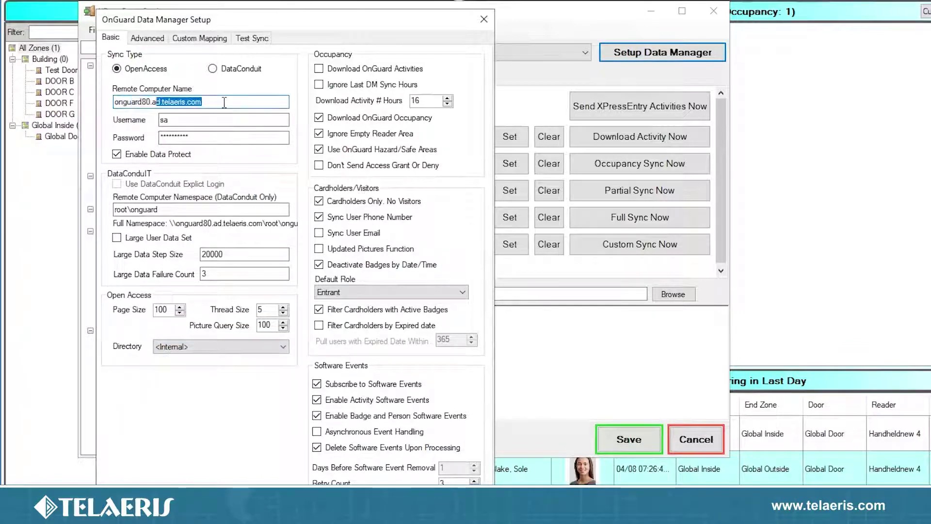
pyautogui.click(225, 102)
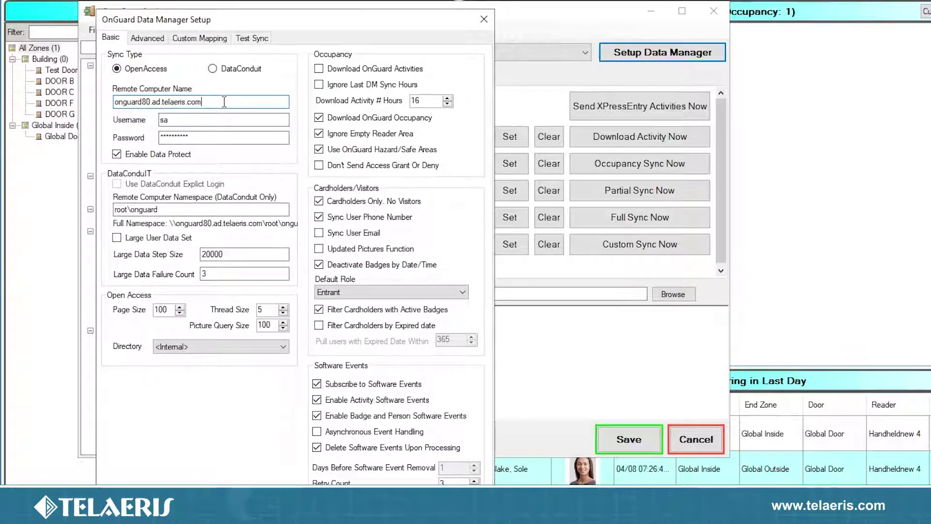
pyautogui.click(279, 348)
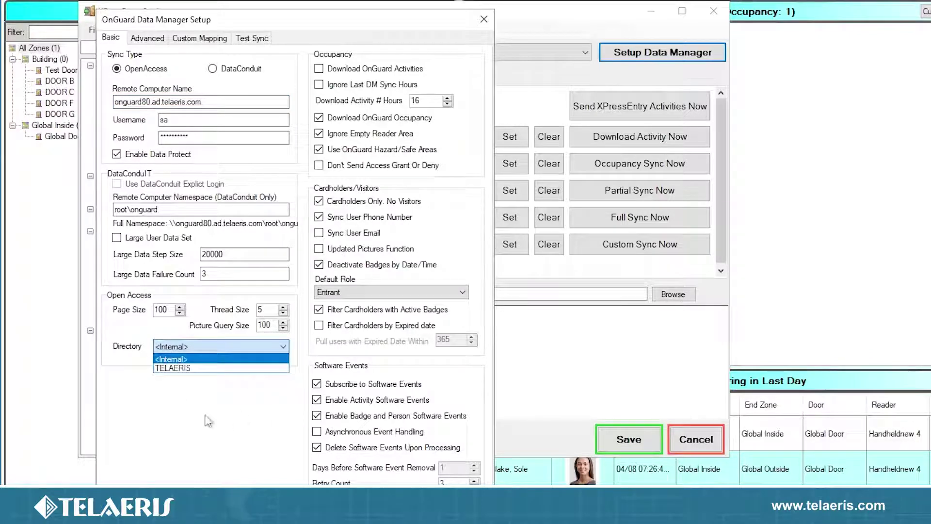
pyautogui.click(214, 359)
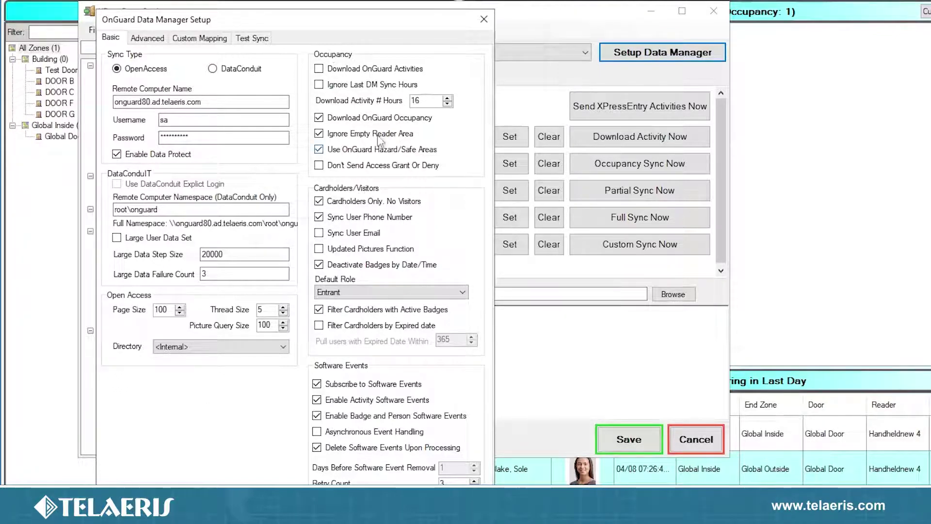
pyautogui.click(340, 152)
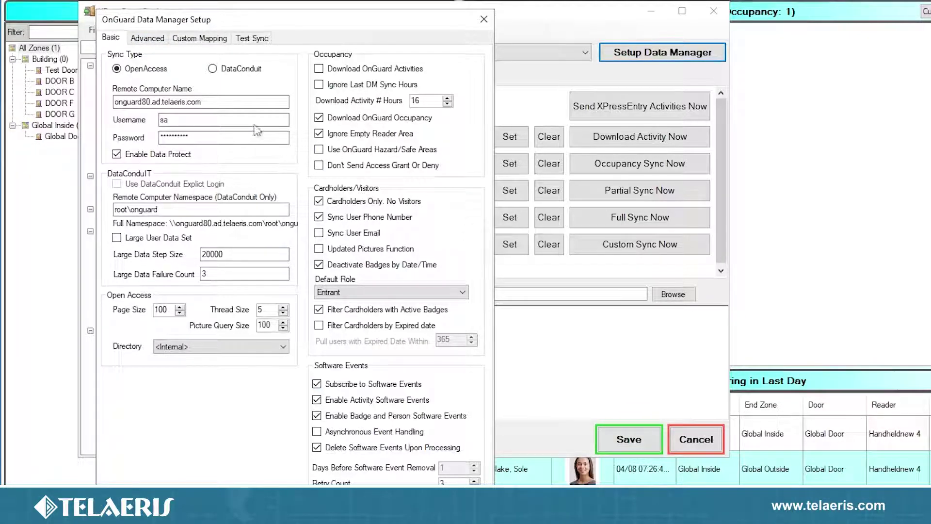
pyautogui.click(147, 38)
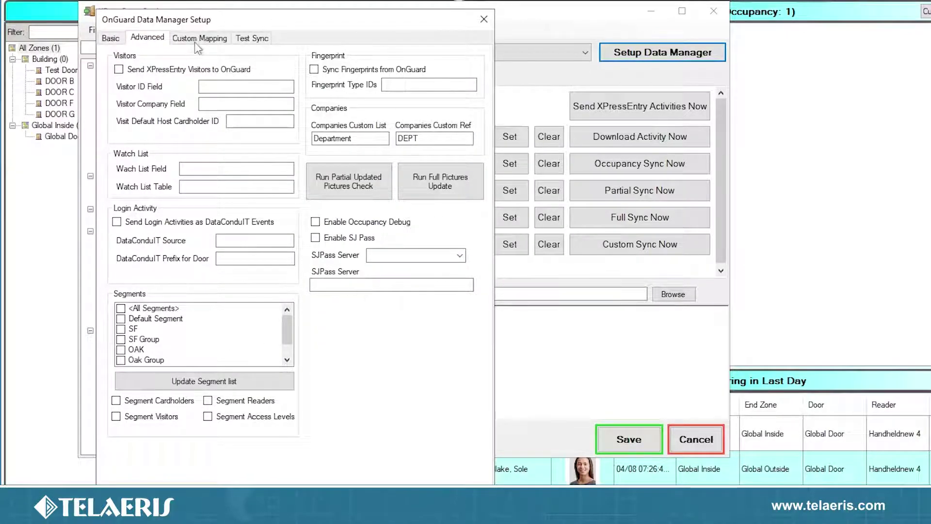
# Step: Back on the Basic settings, confirm the OpenAccess connection succeeds and close the OnGuard setup
pyautogui.click(111, 37)
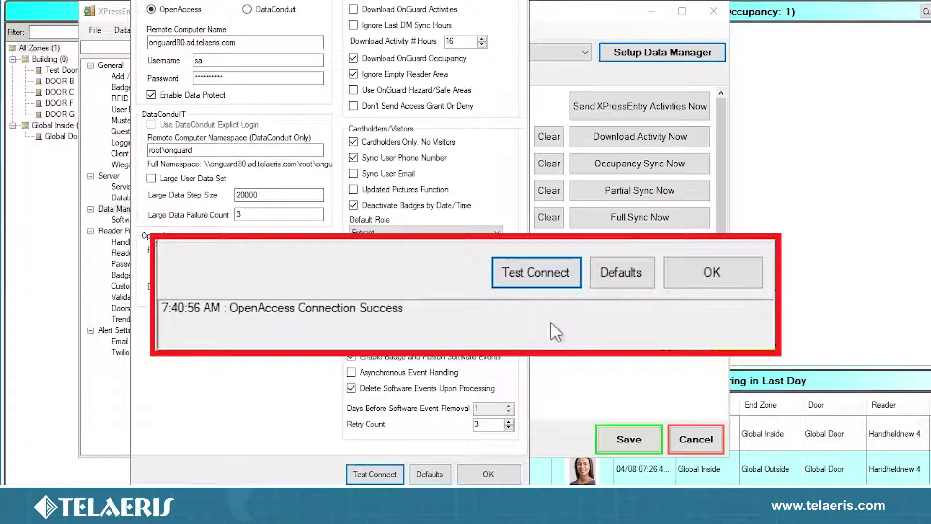
pyautogui.click(235, 80)
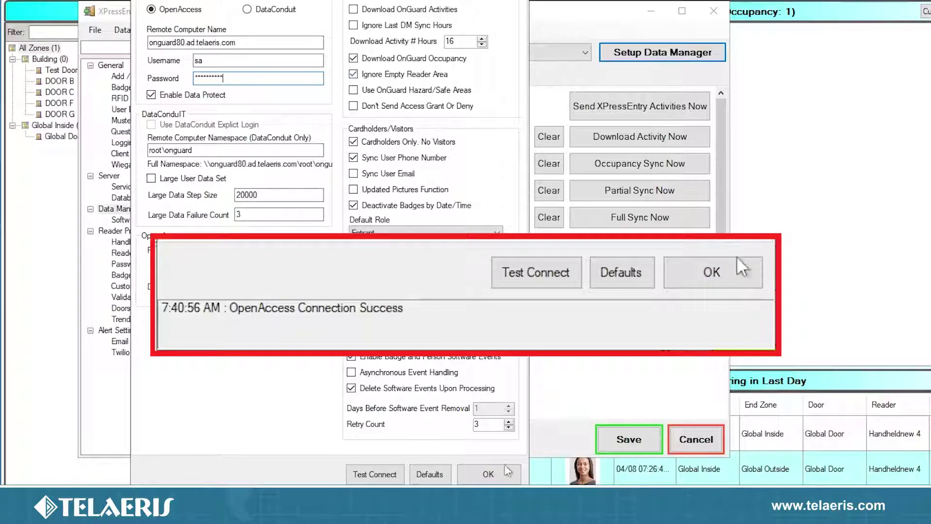
pyautogui.click(720, 276)
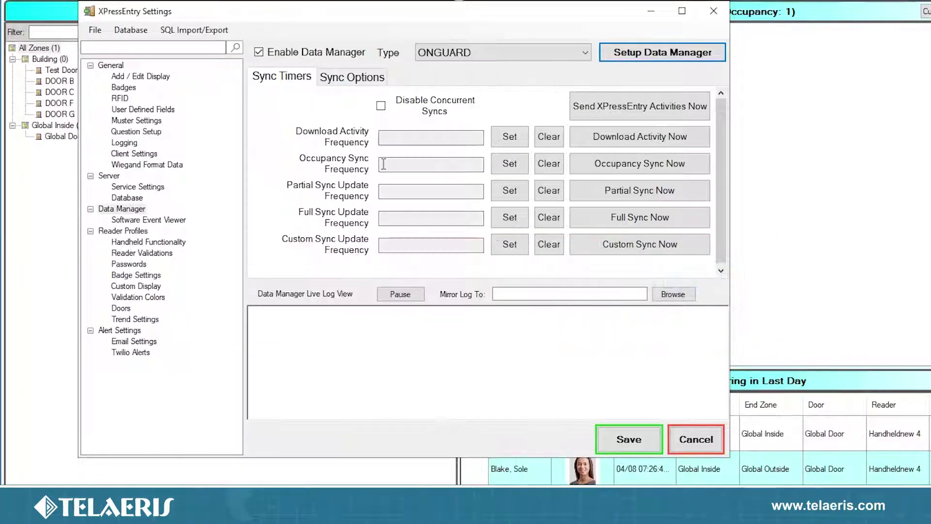
# Step: Show Sync Options with all activities and message queue enabled, loop limit 10, retries 3
pyautogui.click(351, 78)
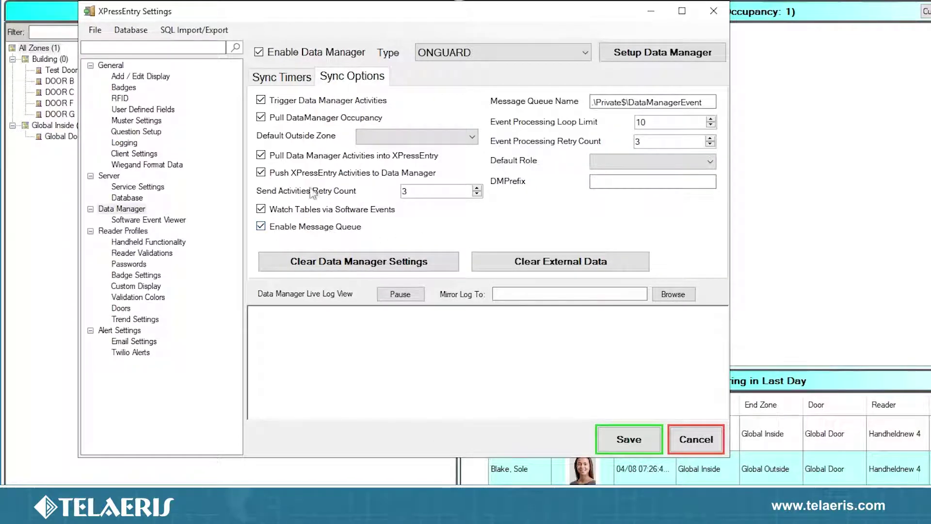
# Step: Save the Data Manager settings from the Sync Timers page and check the connection success log
pyautogui.click(281, 79)
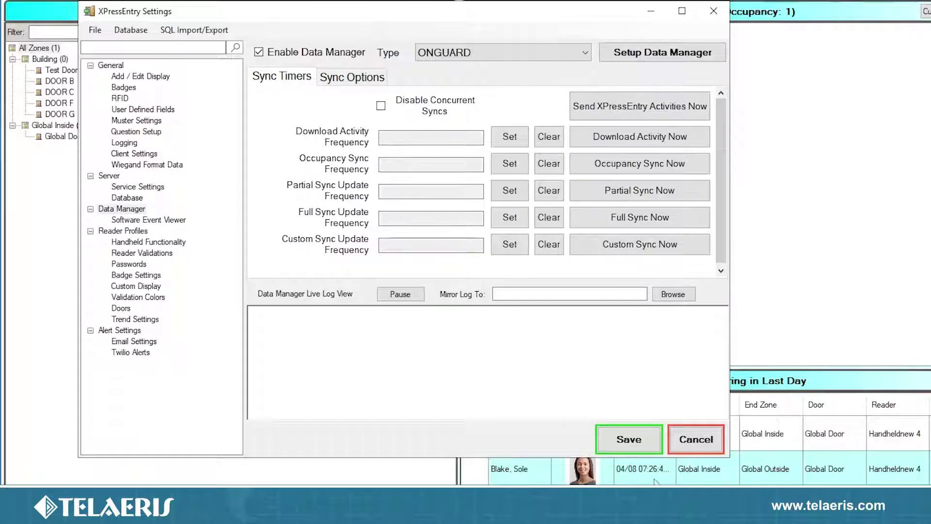
pyautogui.click(625, 441)
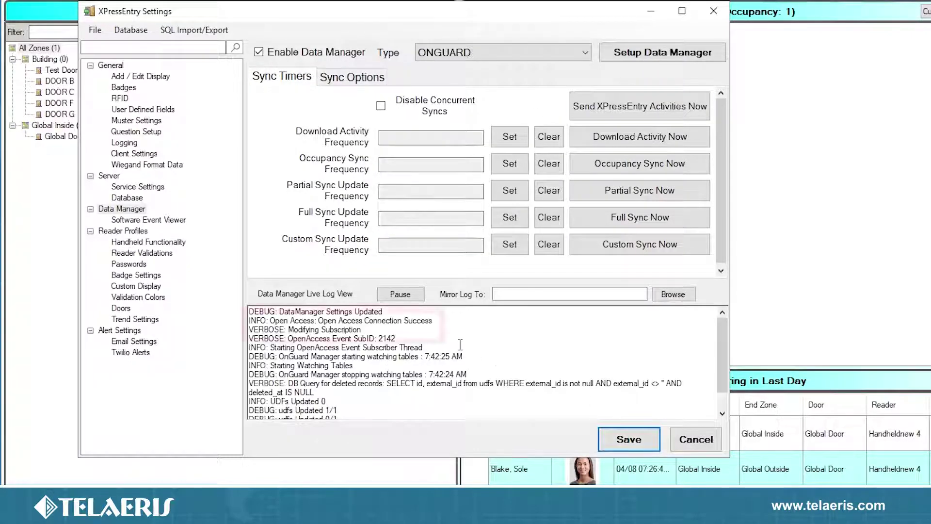
pyautogui.moveTo(361, 329); pyautogui.dragTo(249, 320)
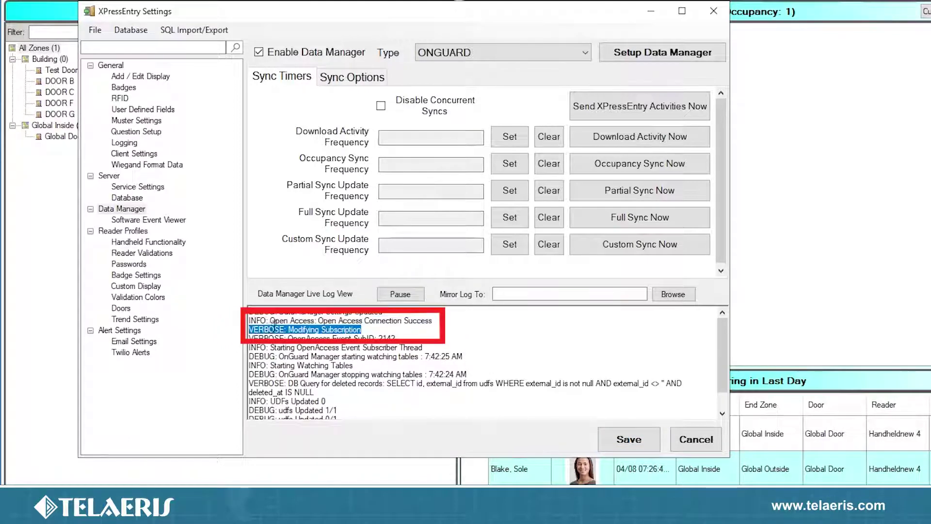
pyautogui.click(386, 336)
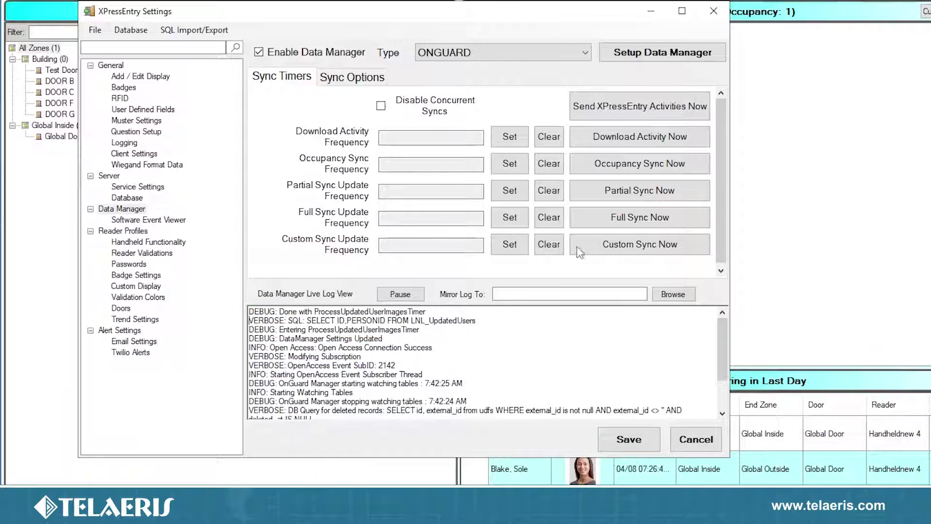
# Step: Run a full sync with OnGuard and close the Settings window
pyautogui.click(650, 221)
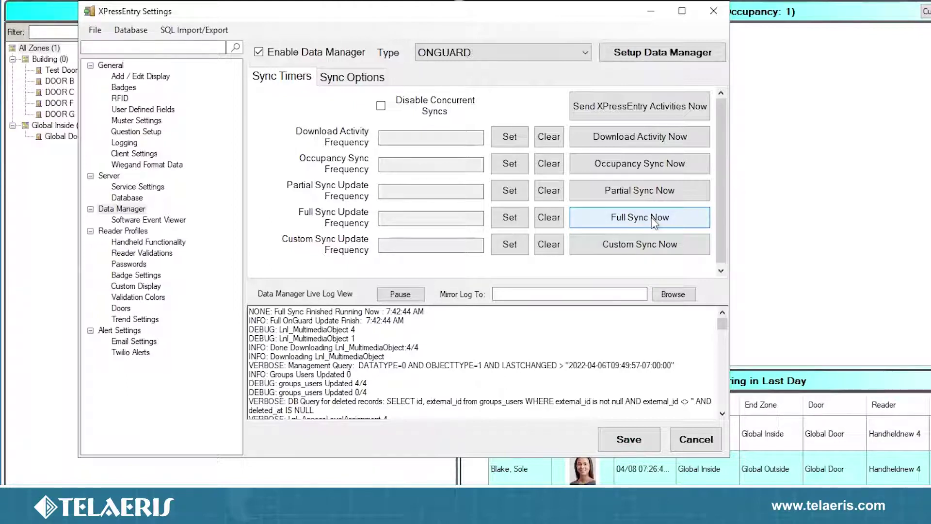
pyautogui.click(651, 217)
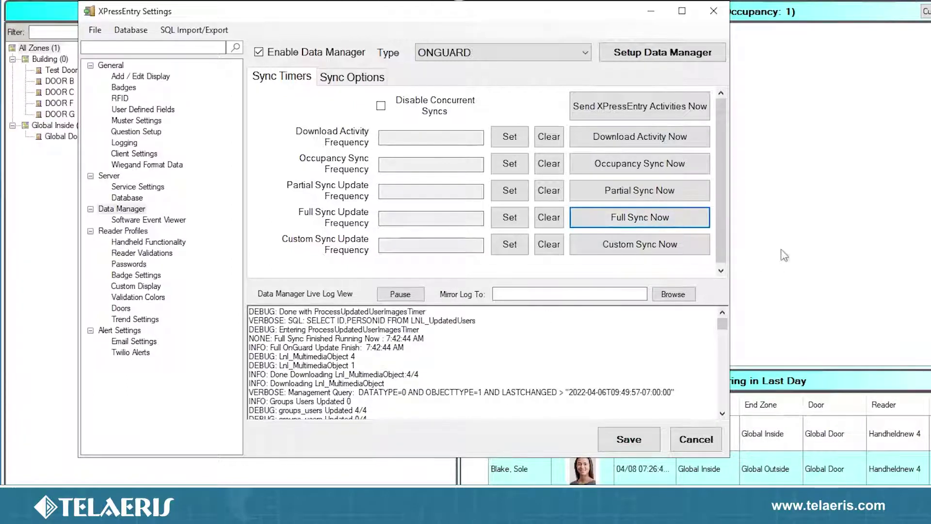
pyautogui.press('Escape')
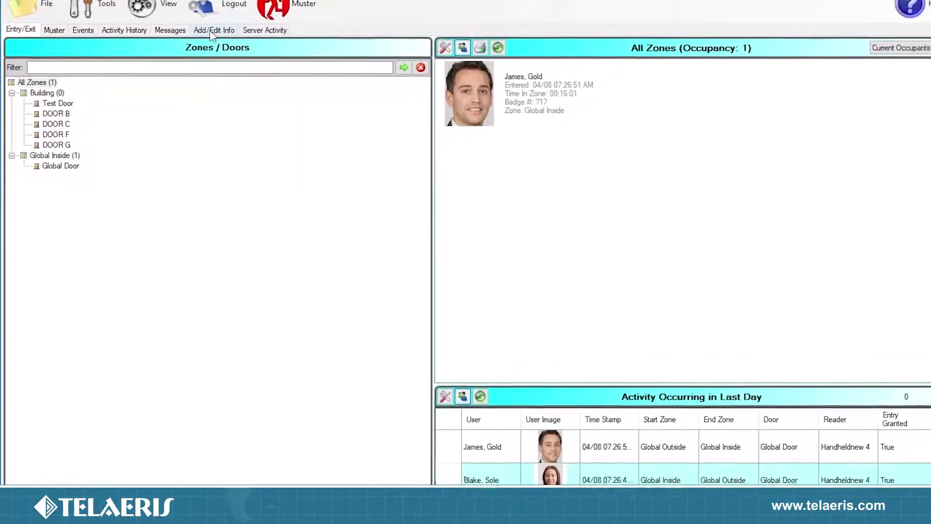
# Step: Step through the synced OnGuard user records from Administrator, checking external record numbers and badges
pyautogui.click(213, 30)
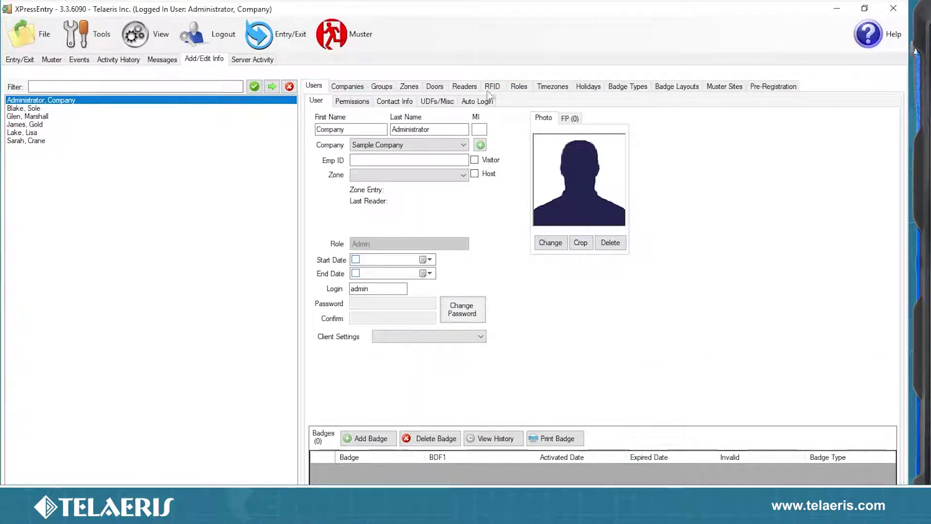
pyautogui.click(48, 108)
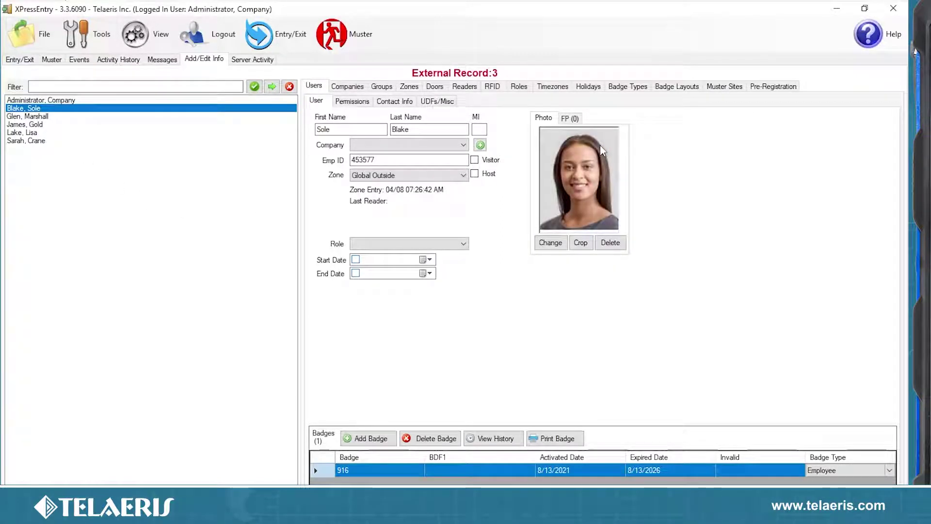
pyautogui.press('Down')
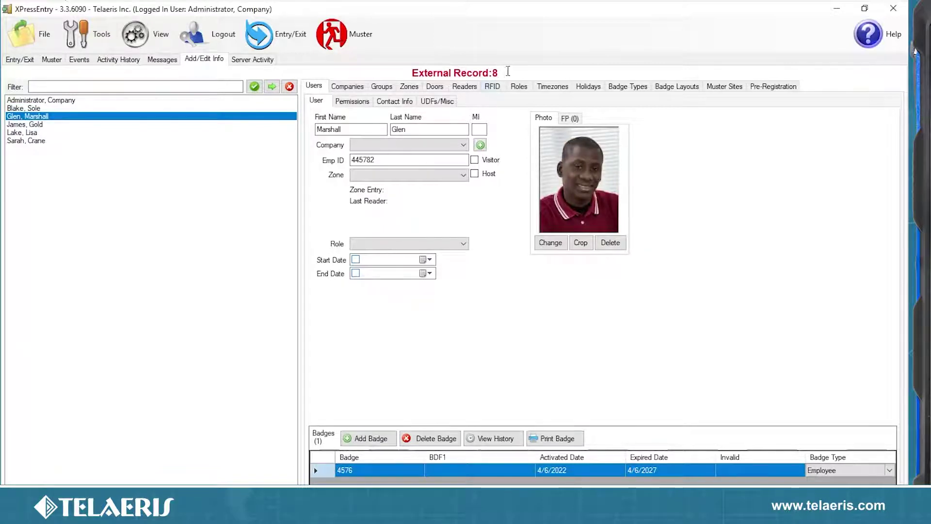
pyautogui.moveTo(508, 71); pyautogui.dragTo(402, 75)
pyautogui.click(511, 74)
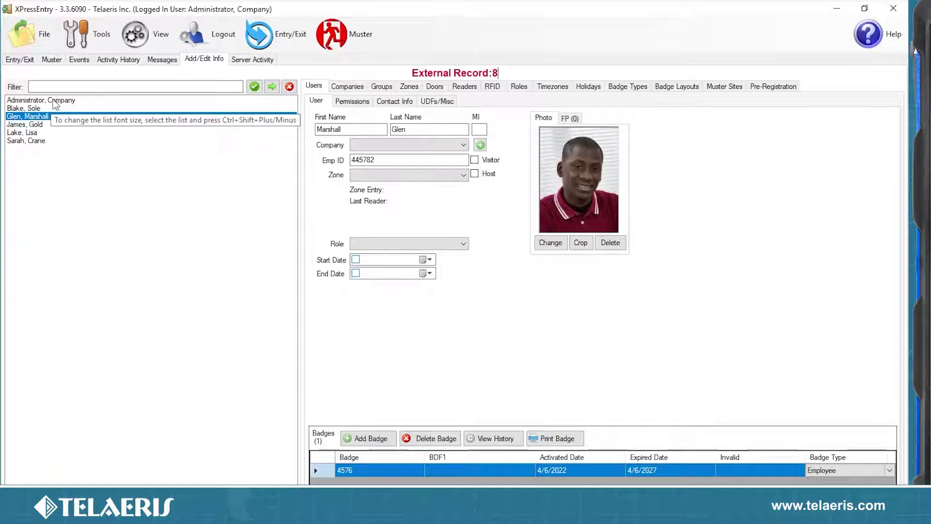
pyautogui.click(55, 100)
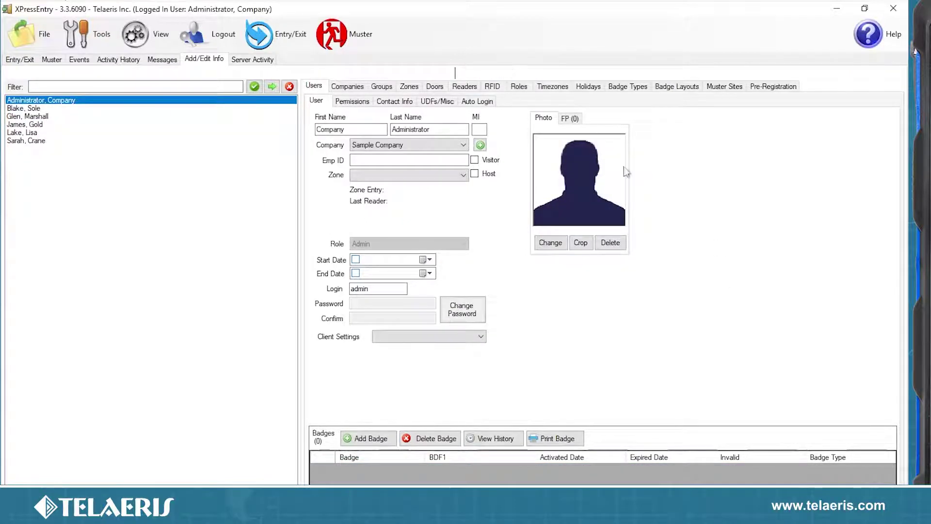
pyautogui.press('Down')
pyautogui.press('Down')
pyautogui.press('Down')
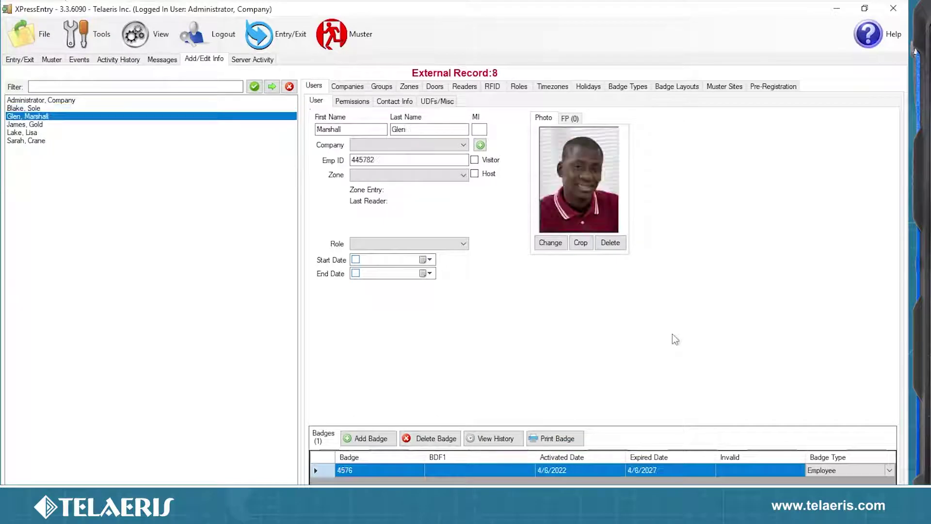
pyautogui.press('Down')
pyautogui.press('Down')
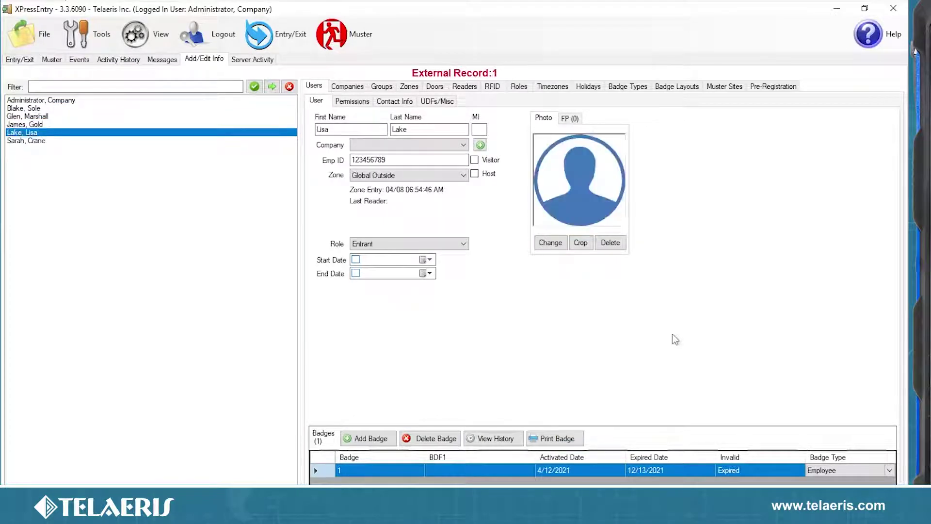
# Step: Show the second All Access group and inspect its Building reader assignments on the Always timezone
pyautogui.click(381, 88)
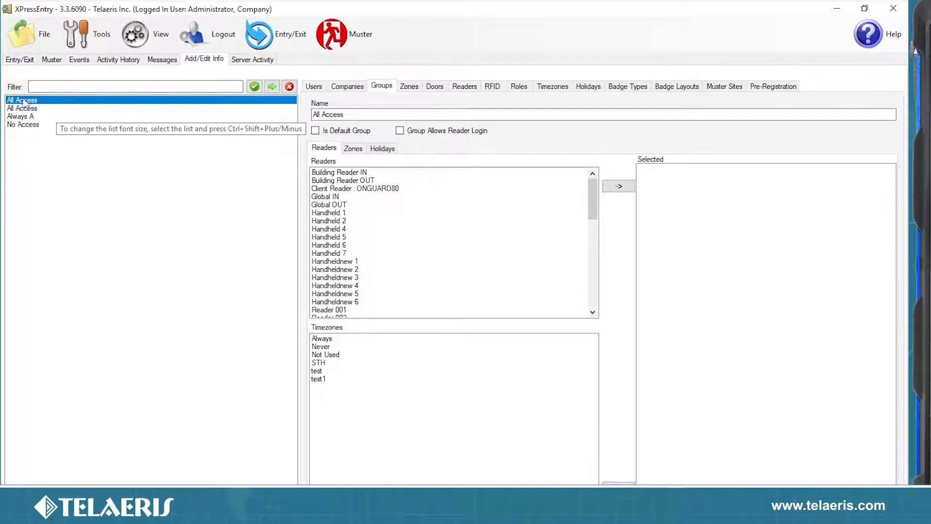
pyautogui.press('Tab')
pyautogui.click(368, 115)
pyautogui.click(56, 108)
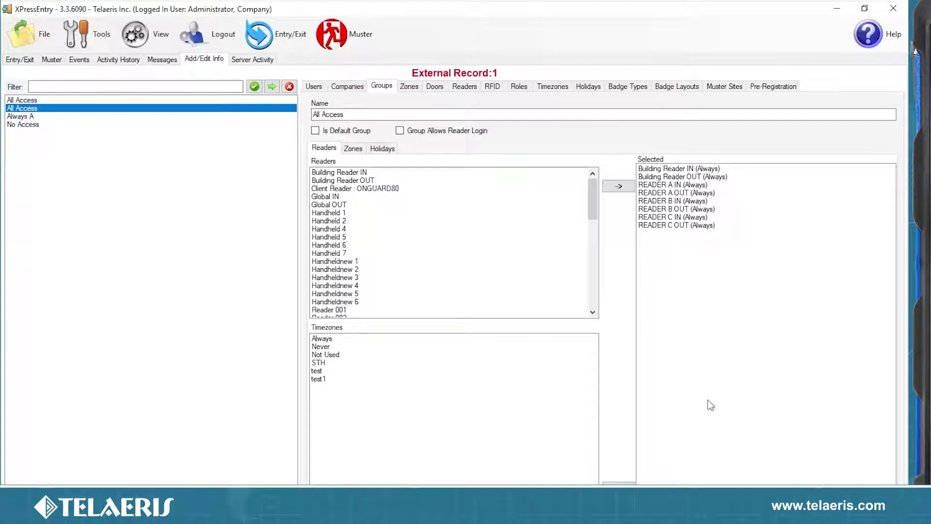
pyautogui.click(679, 170)
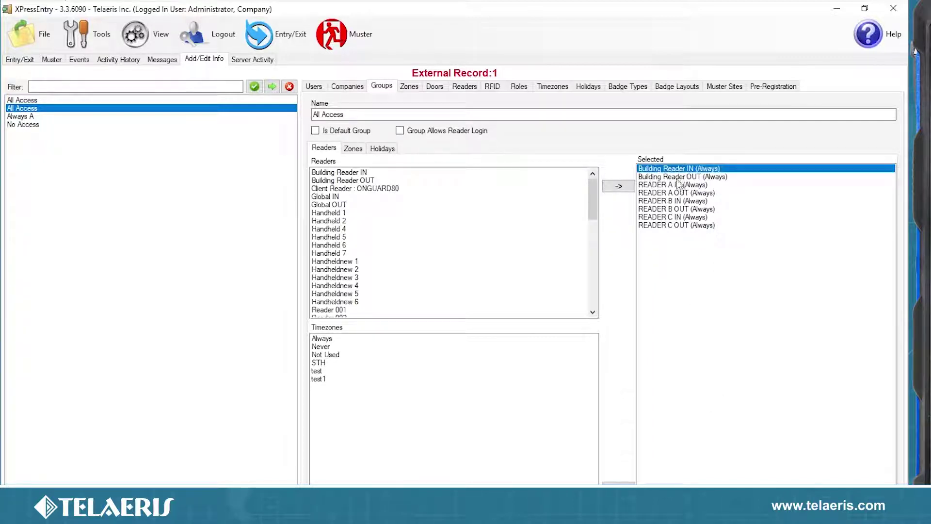
pyautogui.click(679, 177)
pyautogui.click(683, 168)
# Step: Compare the Global Inside and Global Outside zones, ending on Global Outside's muster-point settings
pyautogui.click(410, 86)
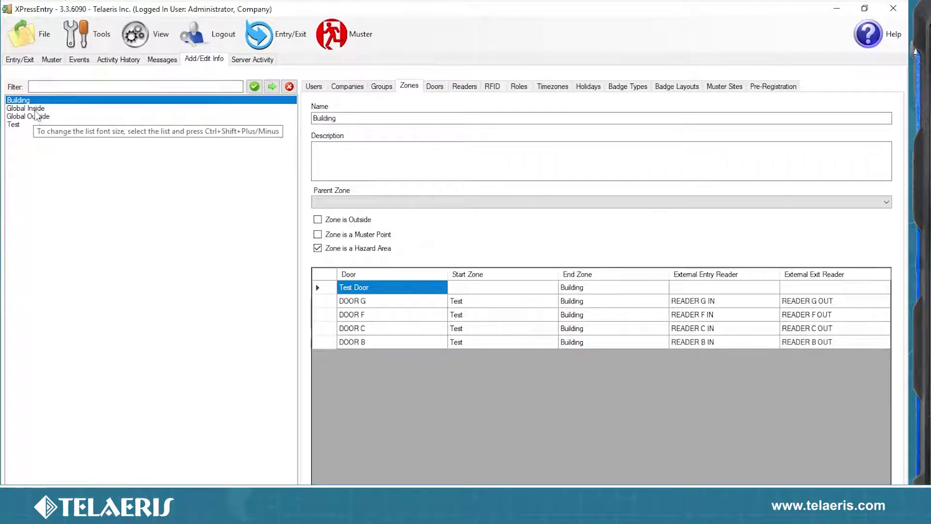
pyautogui.click(36, 108)
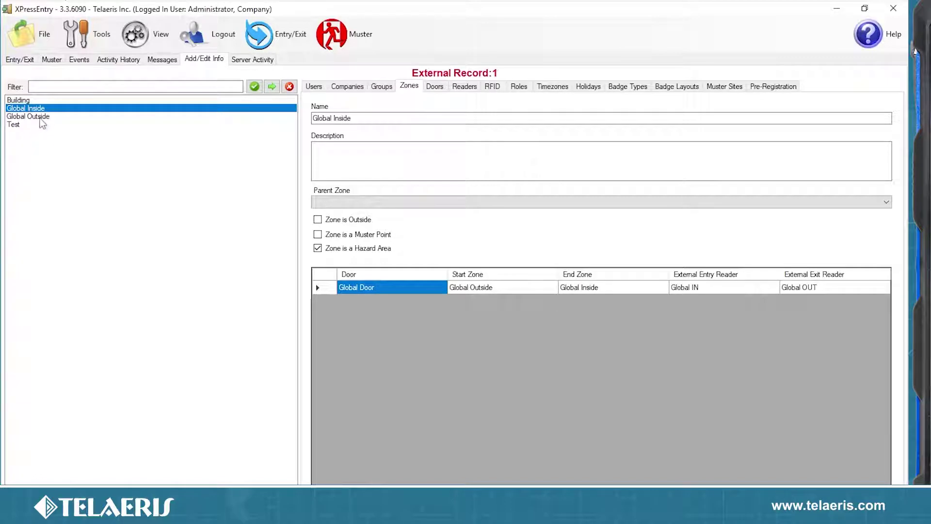
pyautogui.click(41, 117)
pyautogui.click(36, 109)
pyautogui.click(36, 116)
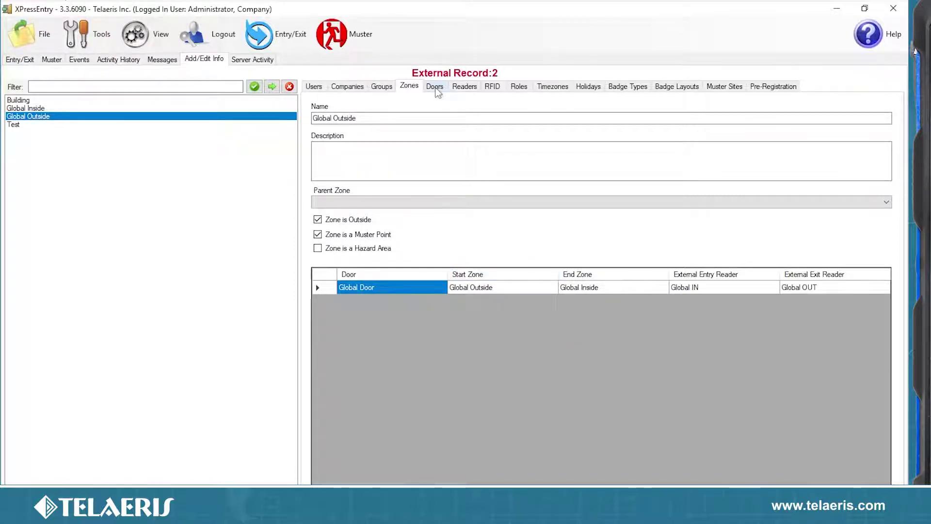
# Step: Create a new door named Building Door running from Global Outside to Global Inside
pyautogui.click(435, 88)
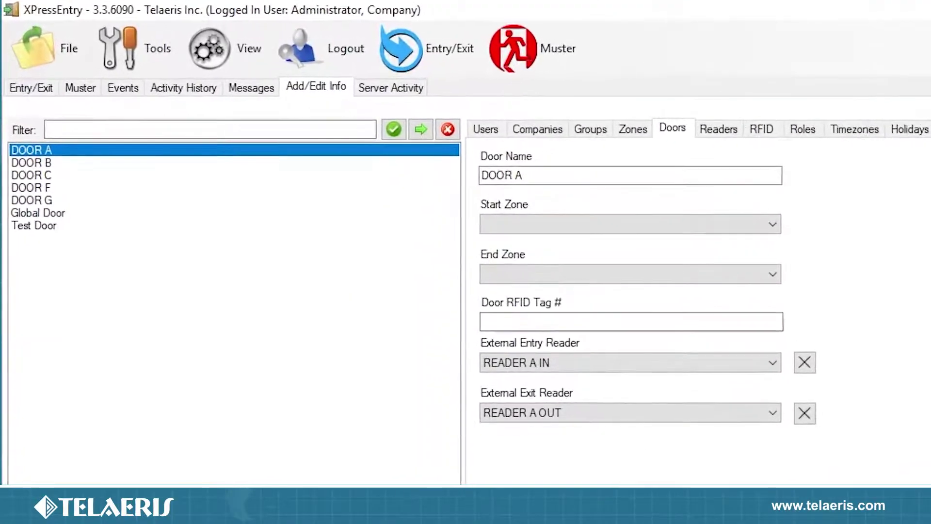
pyautogui.hotkey('ctrl', 'n')
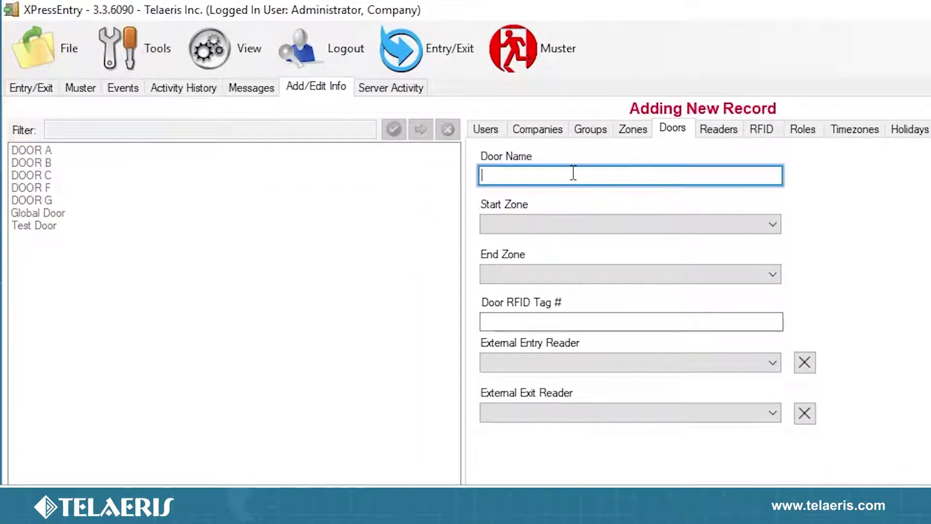
pyautogui.write('Building Door')
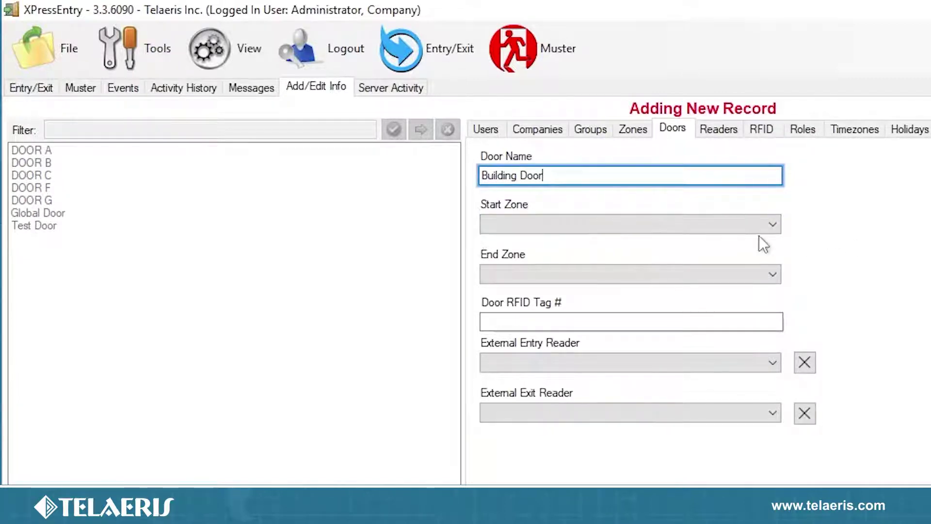
pyautogui.click(749, 223)
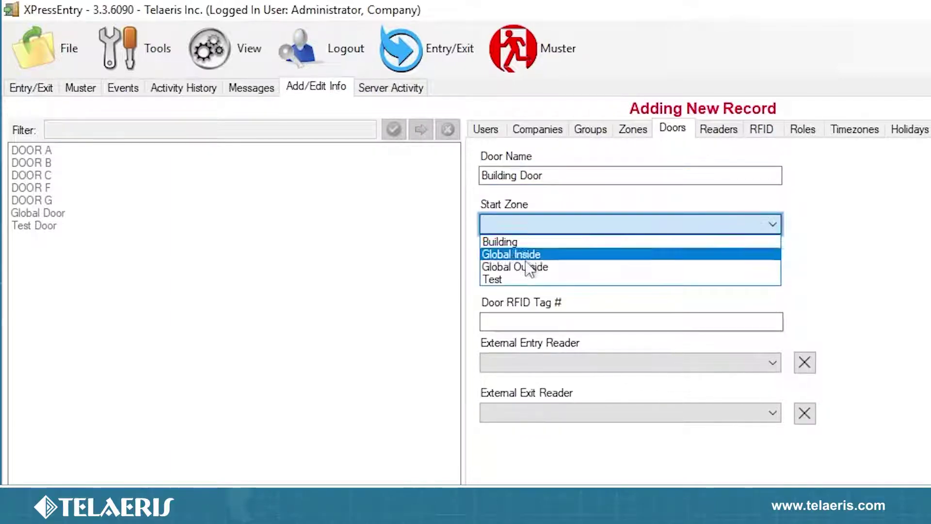
pyautogui.click(546, 270)
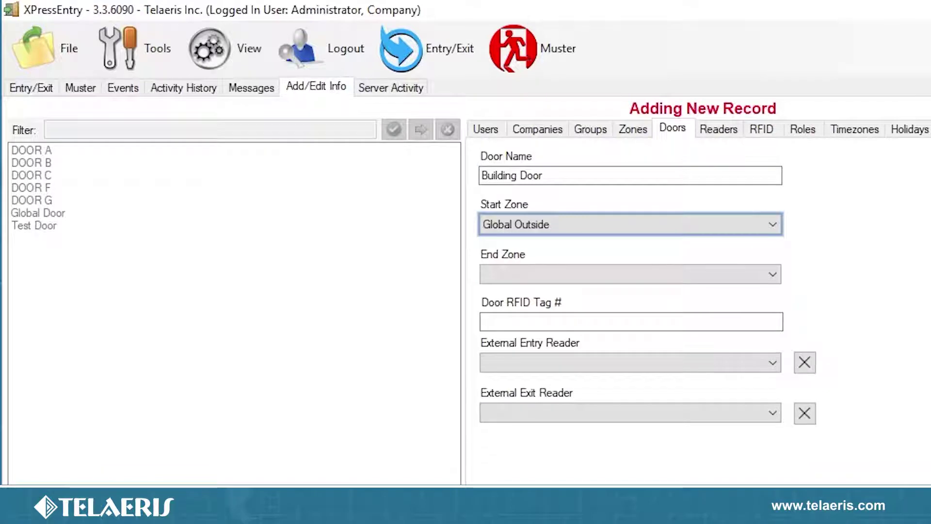
pyautogui.click(531, 275)
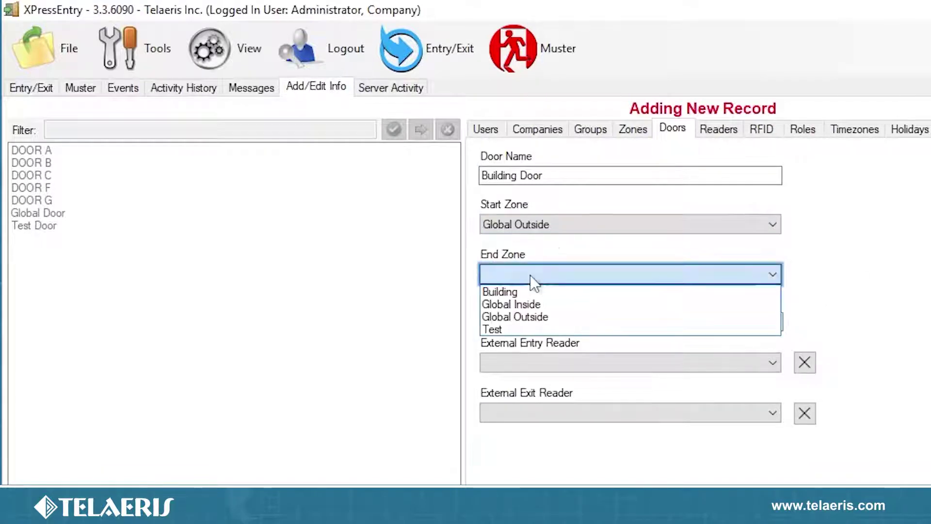
pyautogui.click(529, 306)
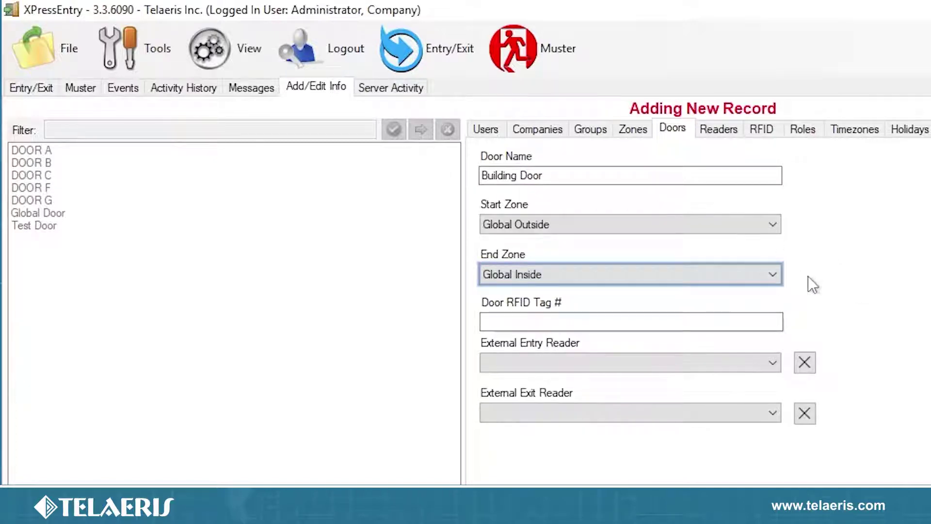
# Step: Assign Building Reader IN as entry reader and Building Reader OUT as exit reader, then save
pyautogui.click(574, 365)
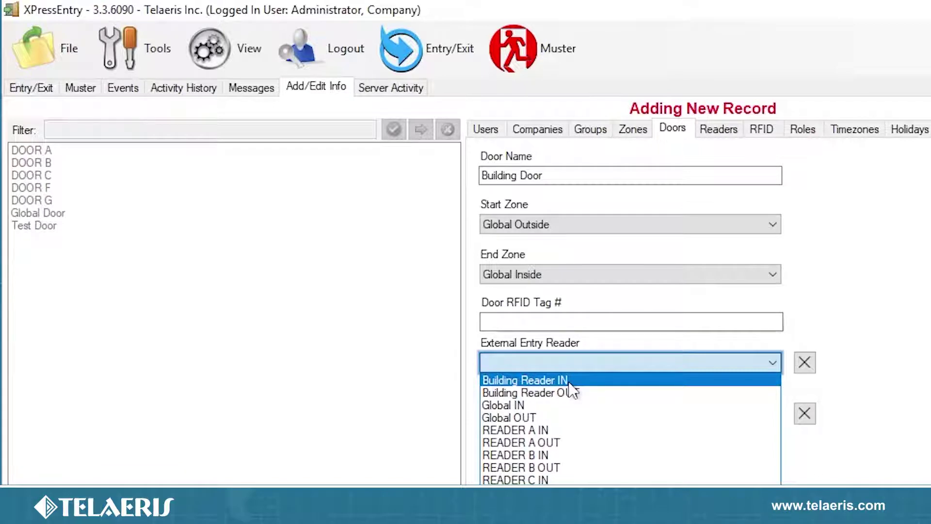
pyautogui.click(569, 381)
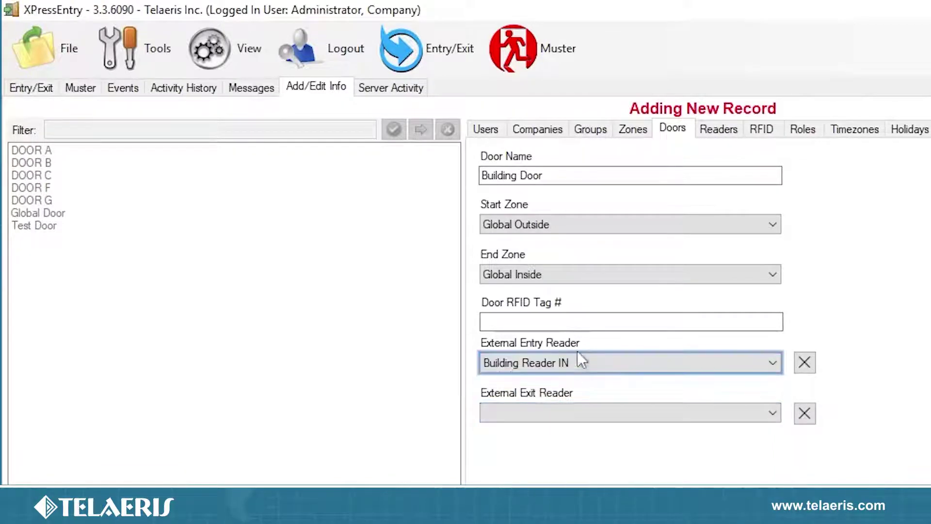
pyautogui.click(556, 417)
pyautogui.click(581, 443)
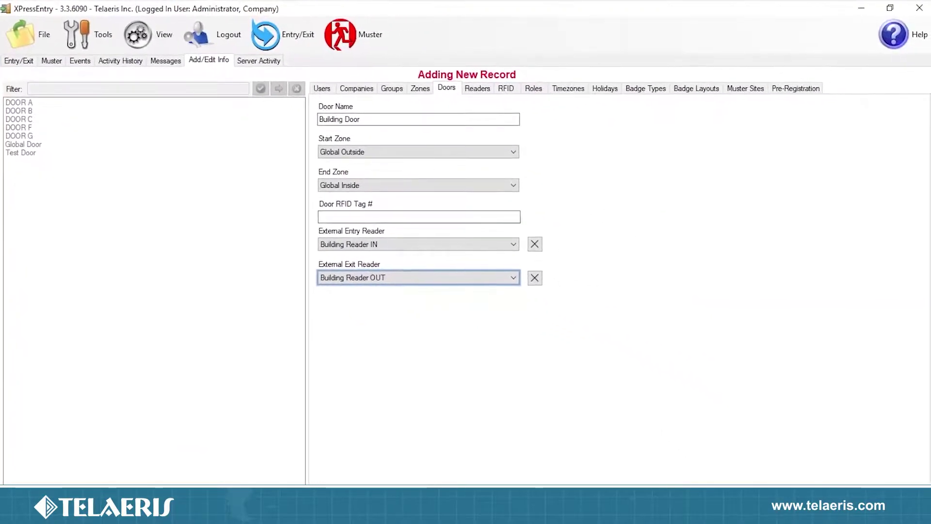
pyautogui.hotkey('ctrl', 's')
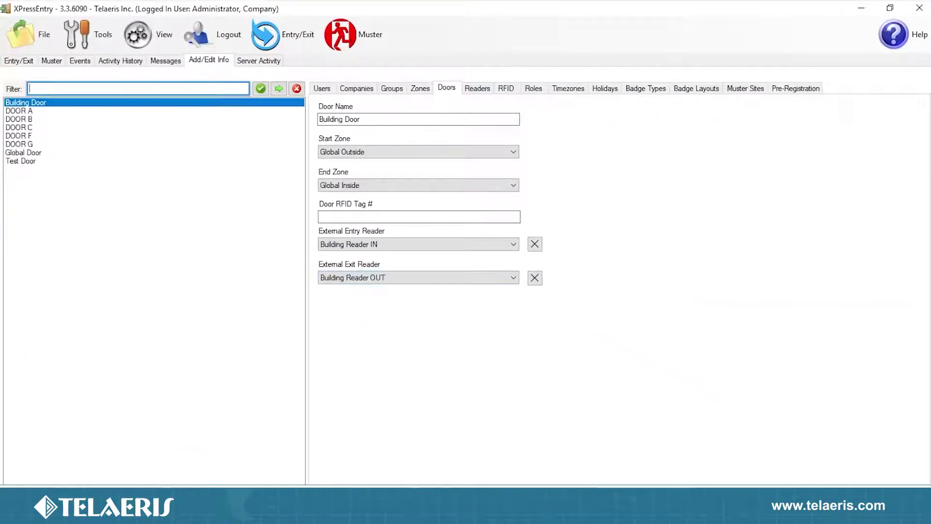
pyautogui.click(477, 88)
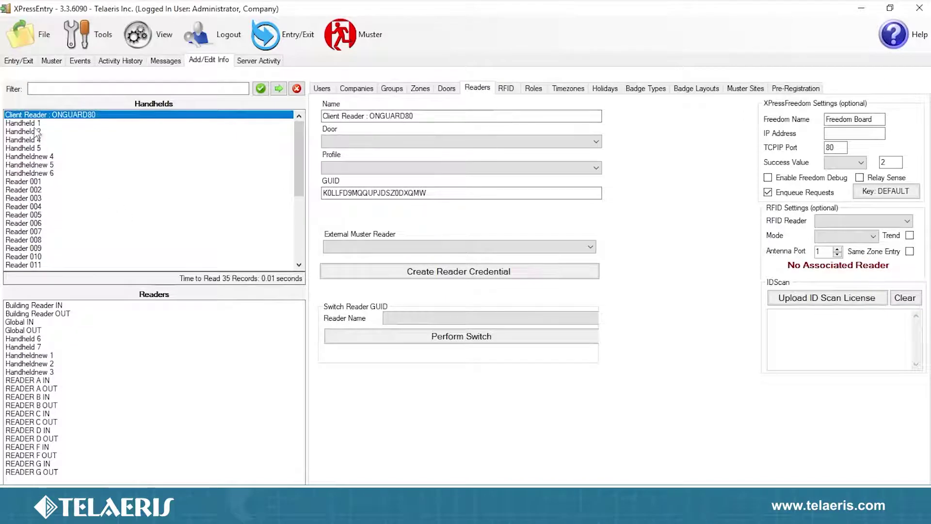
pyautogui.click(14, 215)
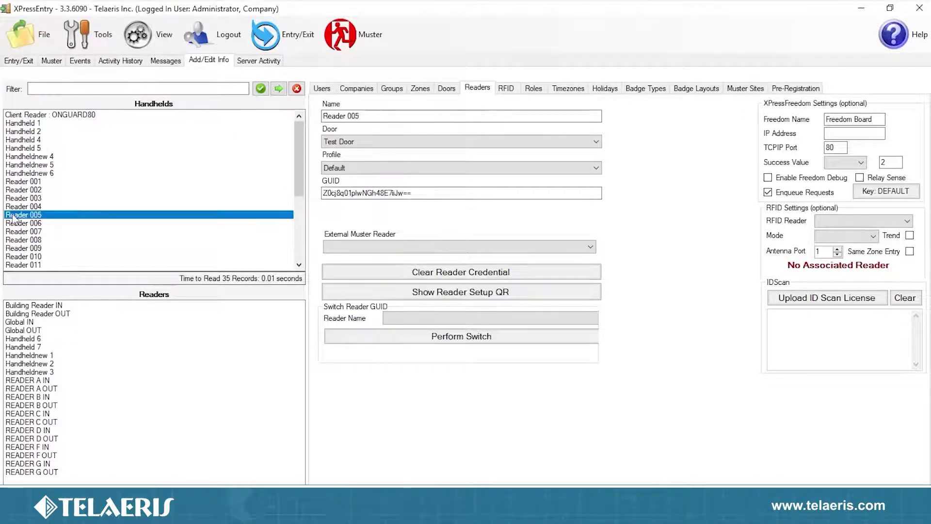
pyautogui.press('Up')
pyautogui.press('Up')
pyautogui.press('Up')
pyautogui.press('Up')
pyautogui.press('Up')
pyautogui.scroll(-4, 51, 183)
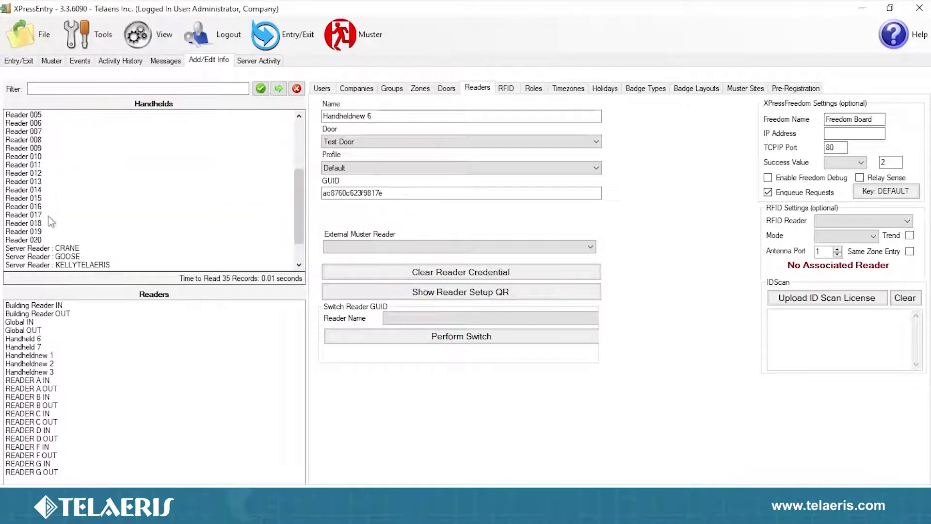
pyautogui.scroll(4, 50, 225)
pyautogui.click(30, 314)
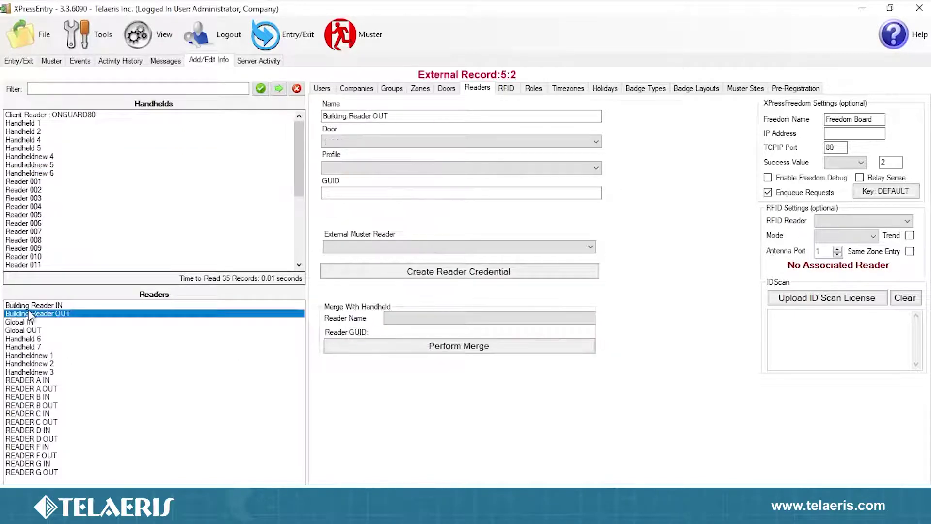
pyautogui.press('Up')
pyautogui.press('Down')
pyautogui.press('Down')
pyautogui.press('Down')
pyautogui.press('Down')
pyautogui.press('Down')
pyautogui.press('Down')
pyautogui.press('Down')
pyautogui.press('Down')
pyautogui.press('Down')
pyautogui.press('Down')
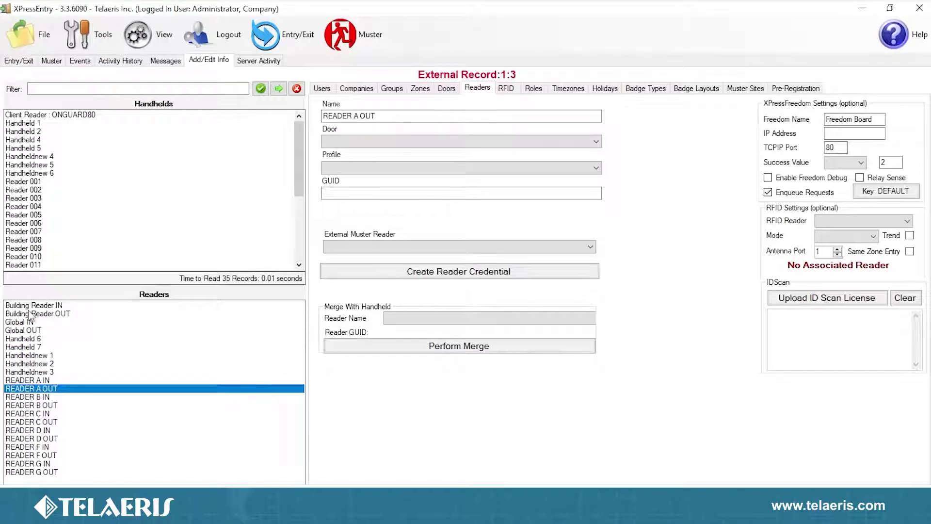
pyautogui.press('Up')
pyautogui.press('Up')
pyautogui.press('Up')
pyautogui.press('Up')
pyautogui.press('Up')
pyautogui.press('Up')
pyautogui.press('Up')
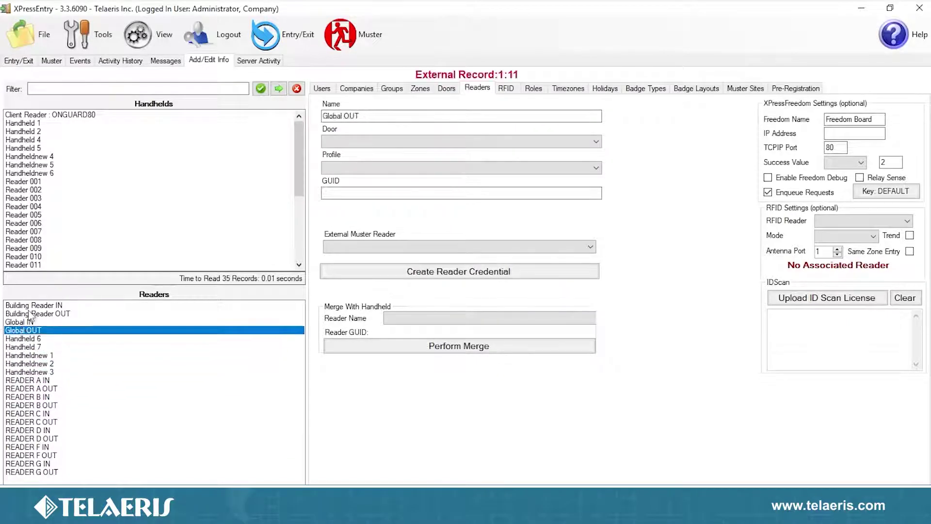
pyautogui.press('Down')
pyautogui.press('Down')
pyautogui.press('Down')
pyautogui.press('Down')
pyautogui.press('Down')
pyautogui.press('Down')
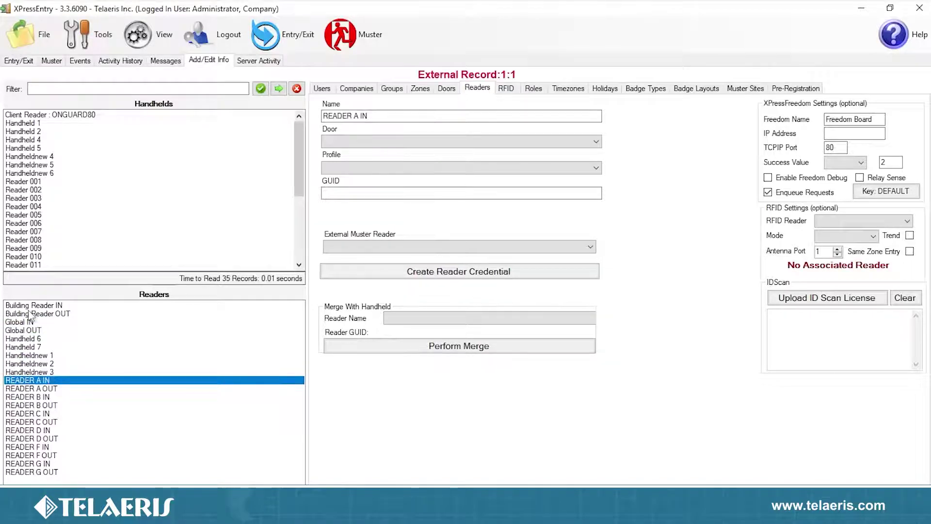
pyautogui.press('Down')
pyautogui.press('Down')
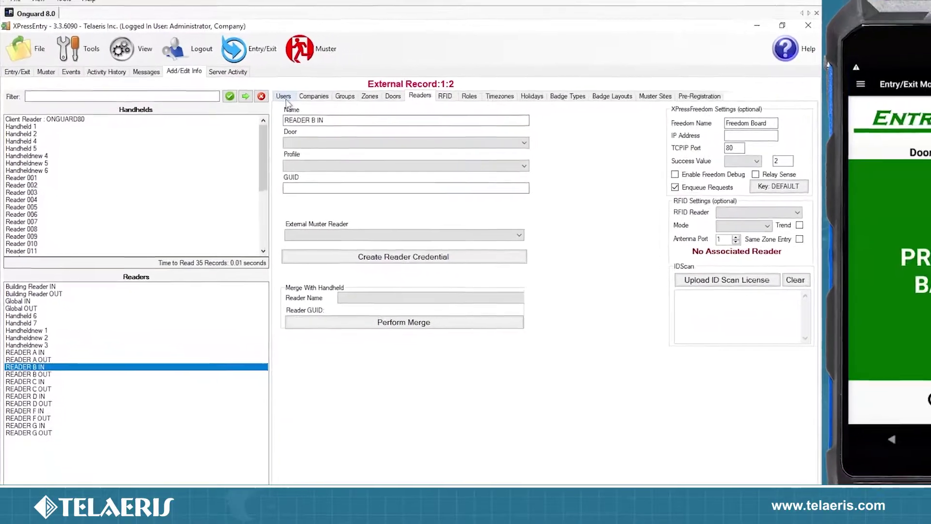
# Step: Set the handheld's door to Building Door and return it to Entry Mode scanning
pyautogui.click(285, 97)
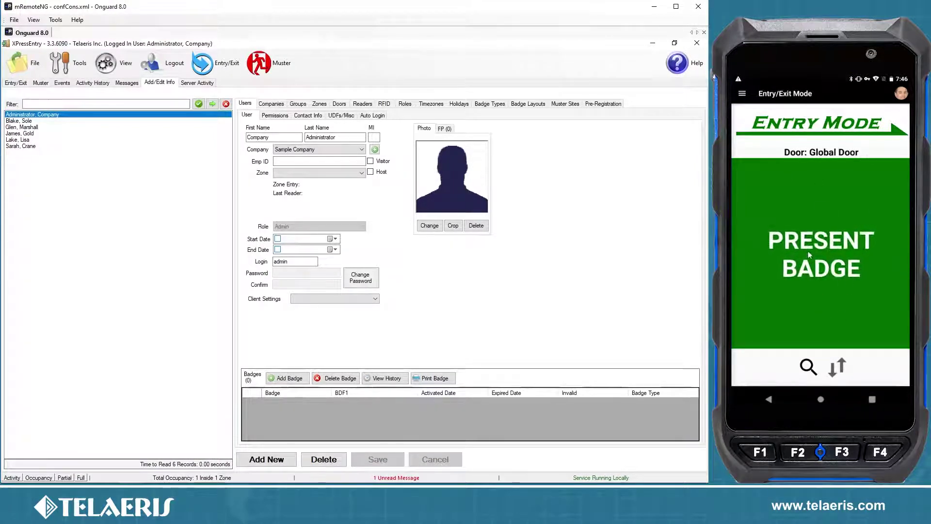
pyautogui.click(742, 93)
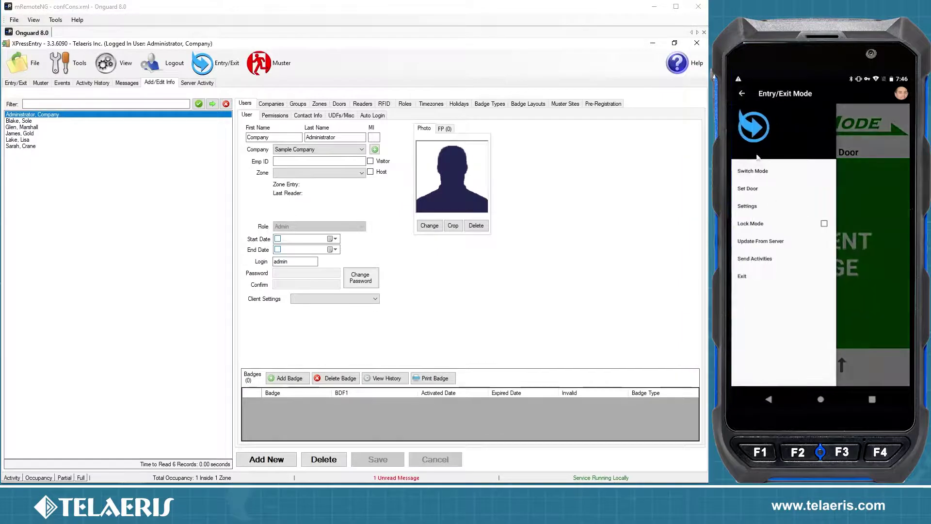
pyautogui.click(749, 189)
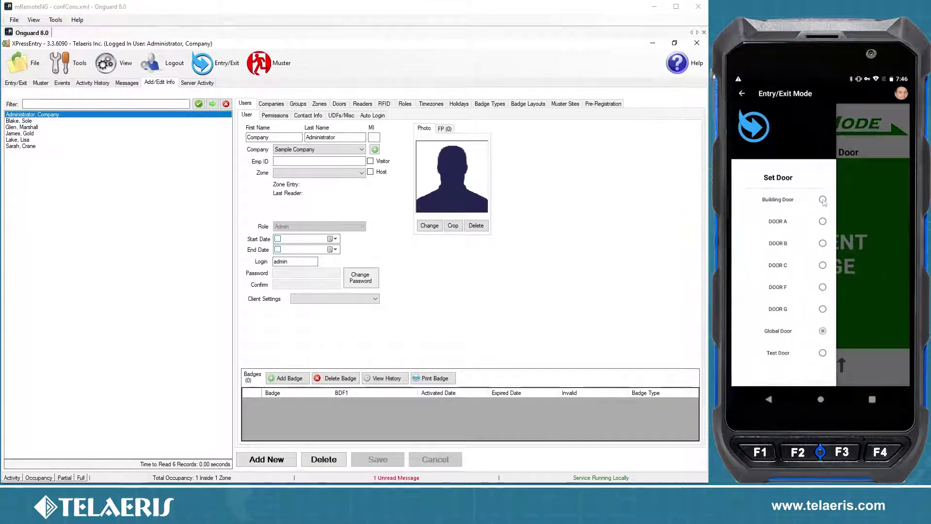
pyautogui.click(863, 329)
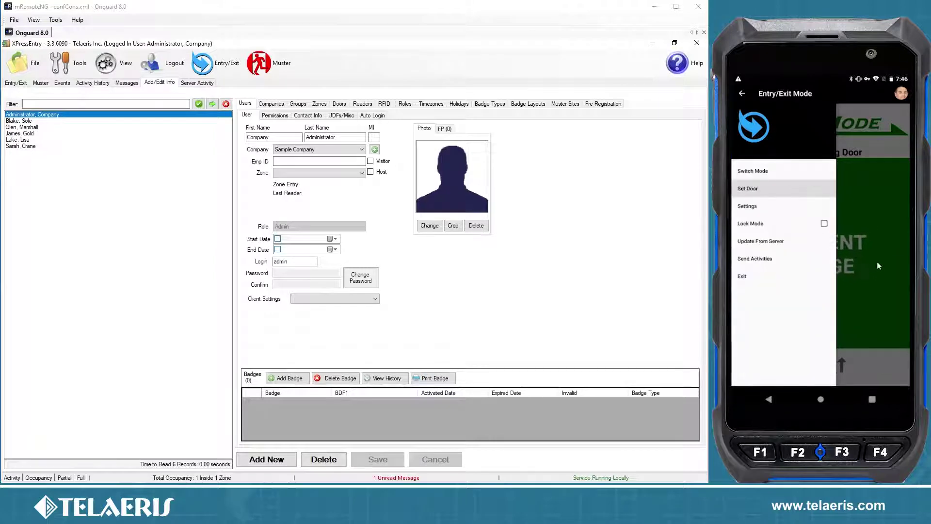
pyautogui.click(877, 263)
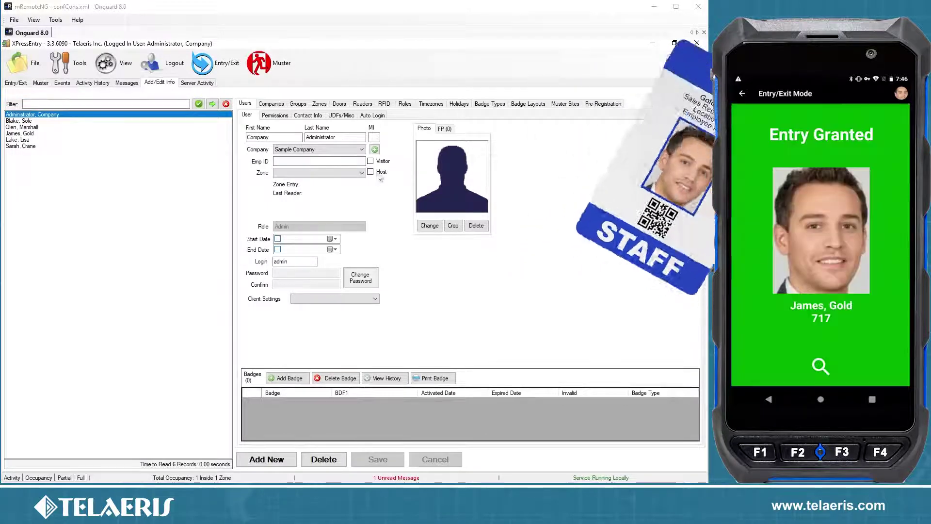
# Step: Open the Entry/Exit overview and view both Global Inside occupants' Building Door entries
pyautogui.click(21, 83)
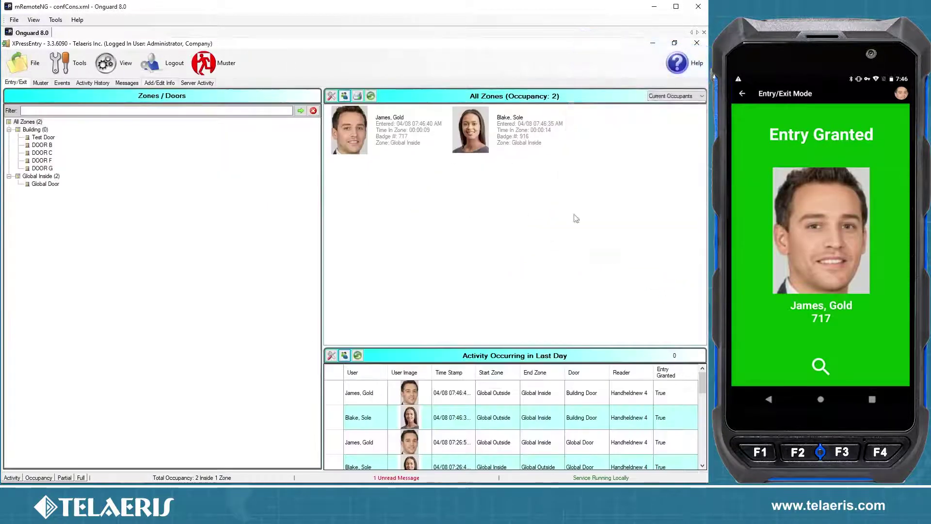
pyautogui.click(526, 140)
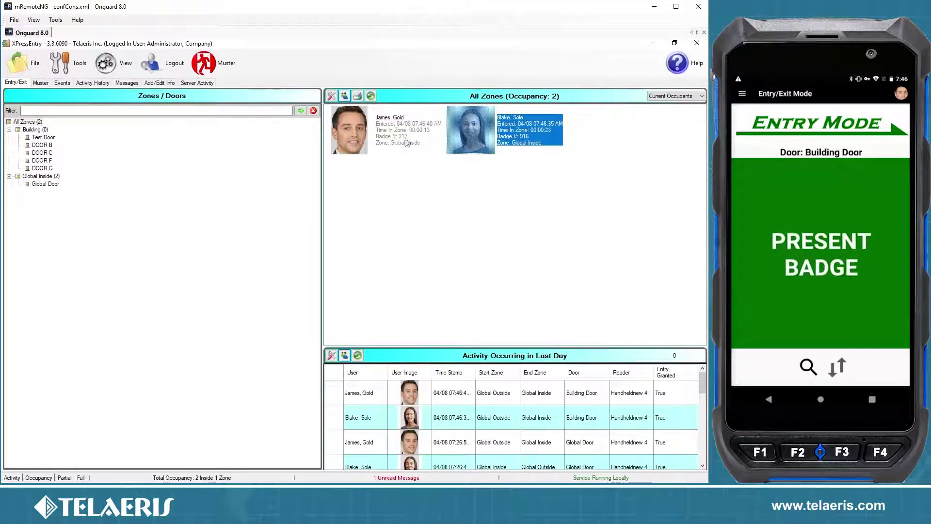
pyautogui.click(406, 143)
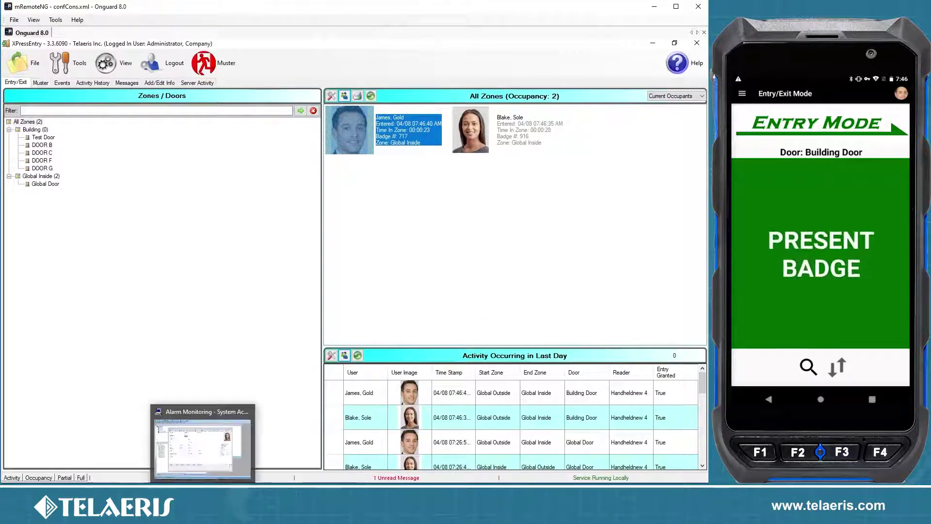
# Step: In Main Alarm Monitor, select the latest Building Reader IN grant and widen the list to show card columns
pyautogui.click(203, 489)
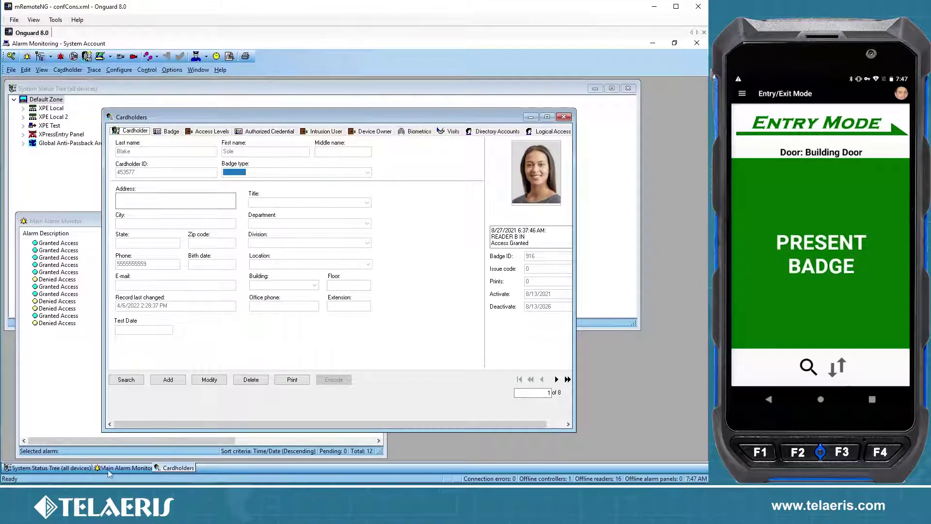
pyautogui.click(124, 468)
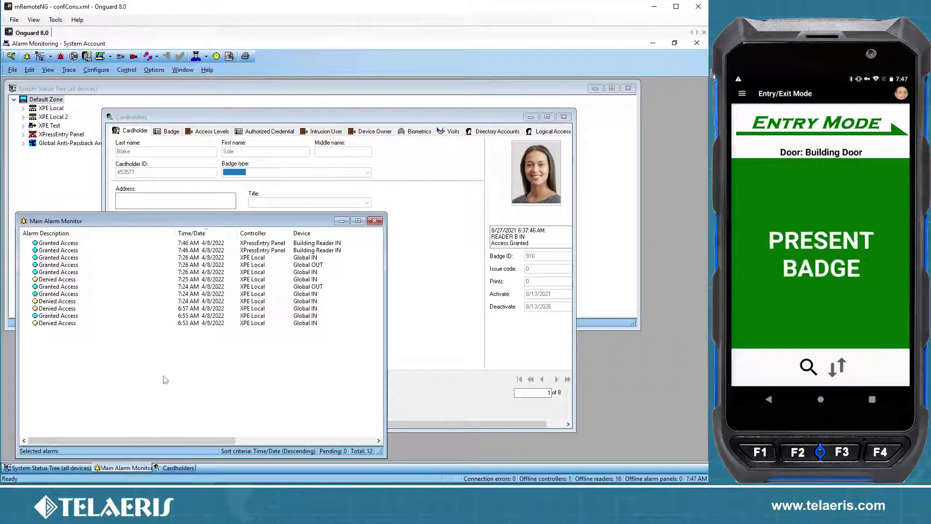
pyautogui.click(209, 250)
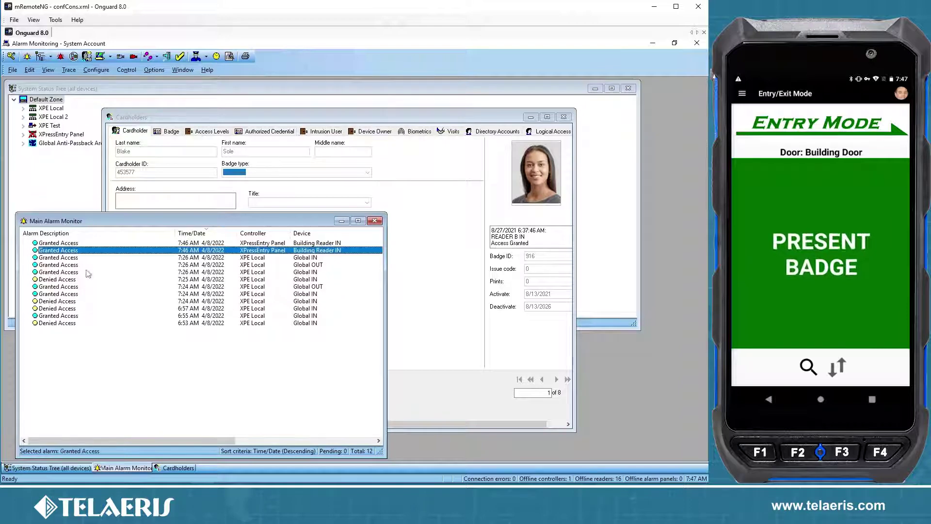
pyautogui.moveTo(386, 339); pyautogui.dragTo(561, 340)
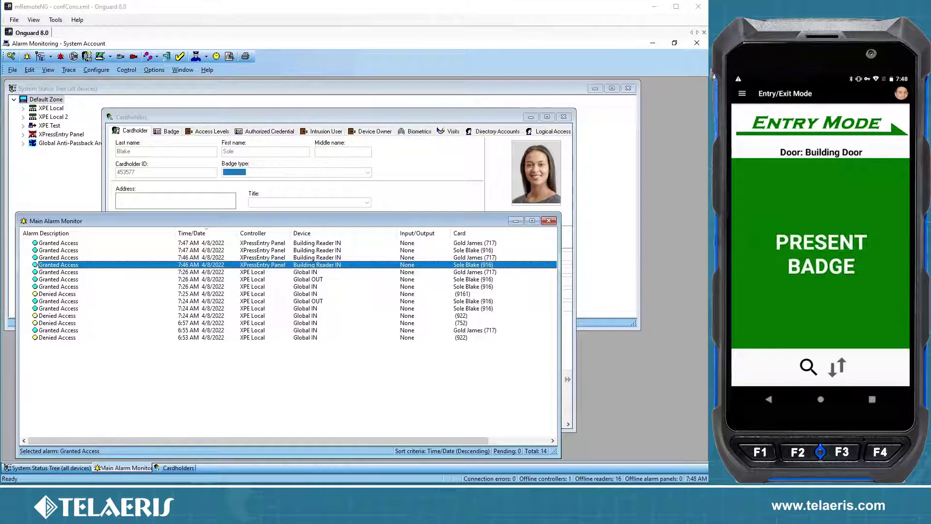
# Step: Put the handheld in Exit Mode, then select the new Building Reader OUT grant and denied-access alarms
pyautogui.click(813, 194)
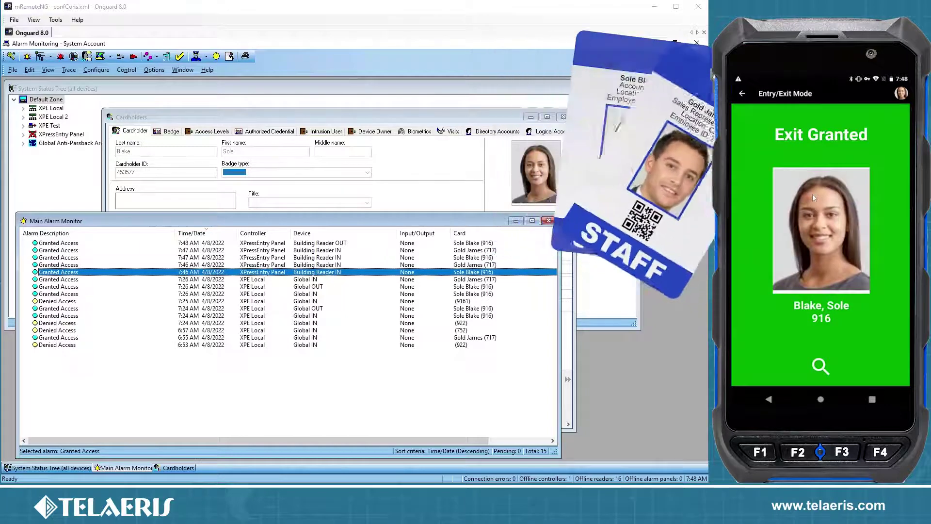
pyautogui.click(328, 242)
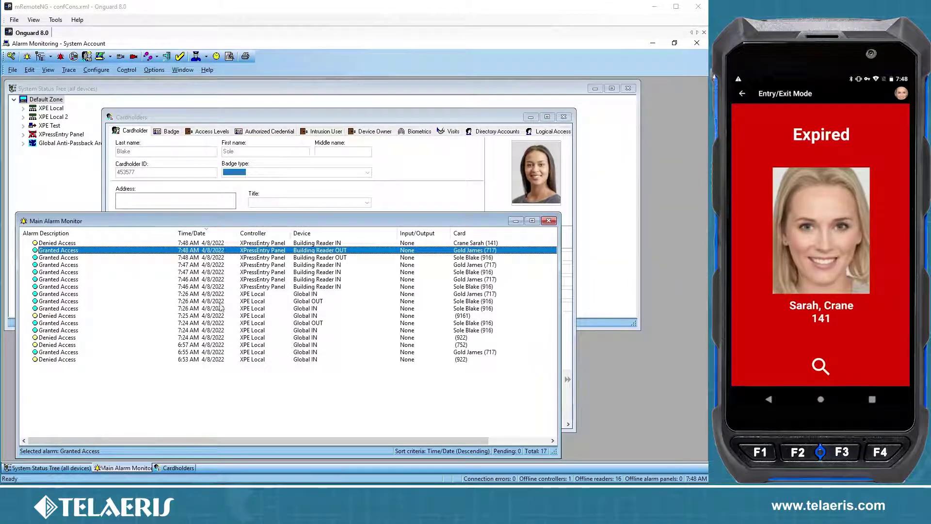
pyautogui.click(63, 244)
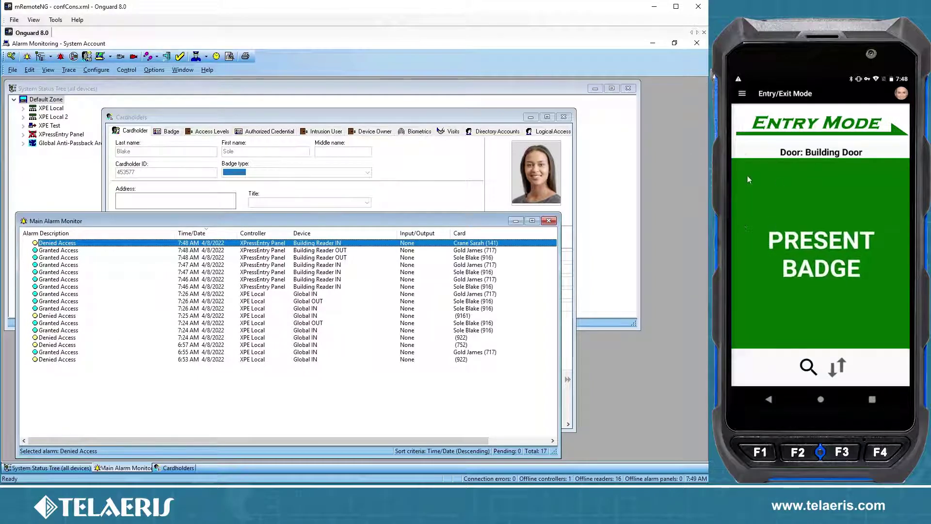
# Step: Switch the handheld to Muster Mode with Global Outside as muster zone and list the 2 missing people
pyautogui.click(742, 93)
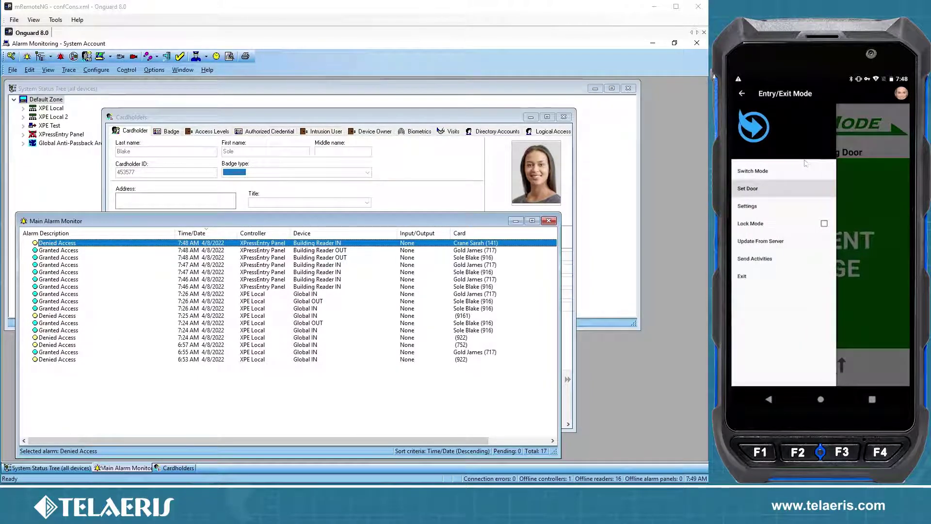
pyautogui.click(866, 197)
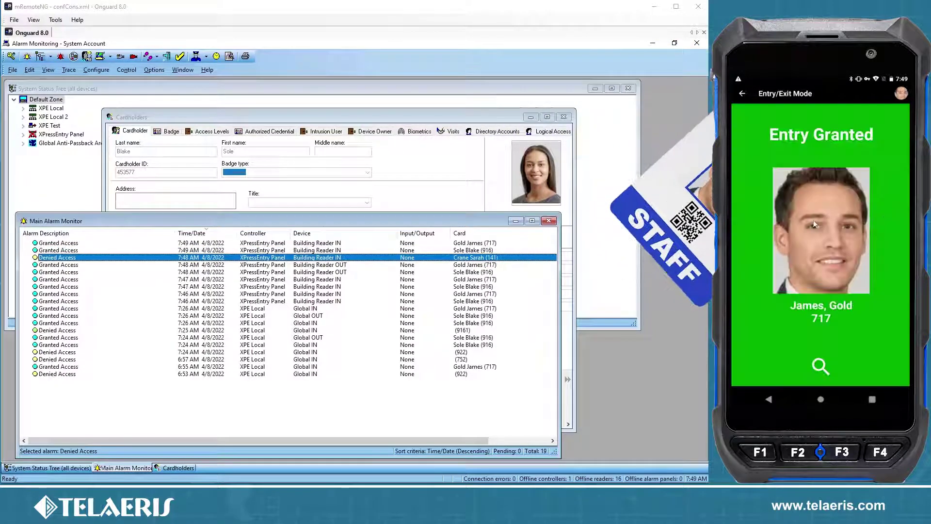
pyautogui.moveTo(733, 180); pyautogui.dragTo(762, 177)
pyautogui.click(761, 174)
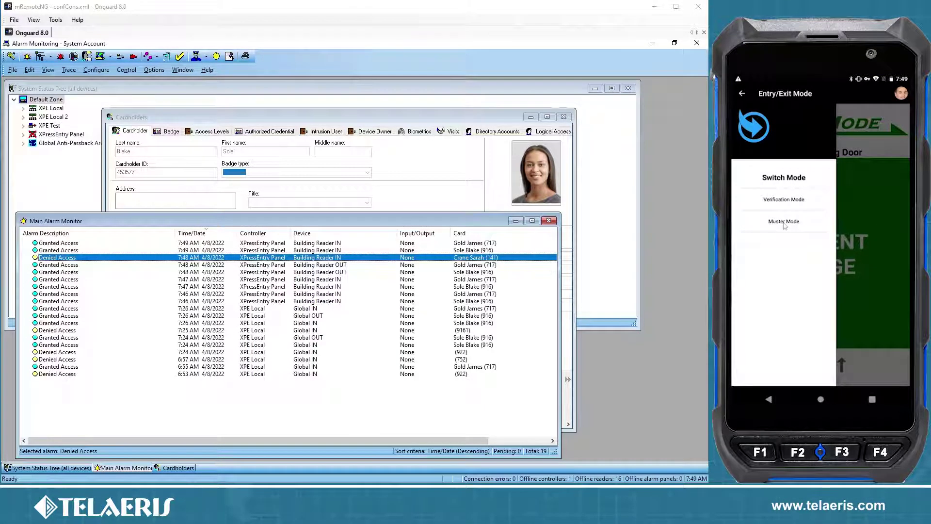
pyautogui.click(821, 224)
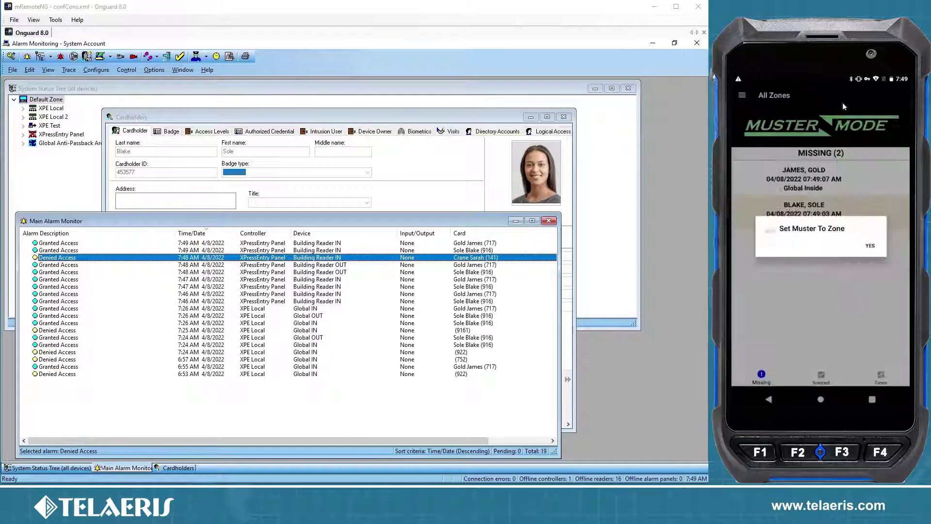
pyautogui.click(871, 247)
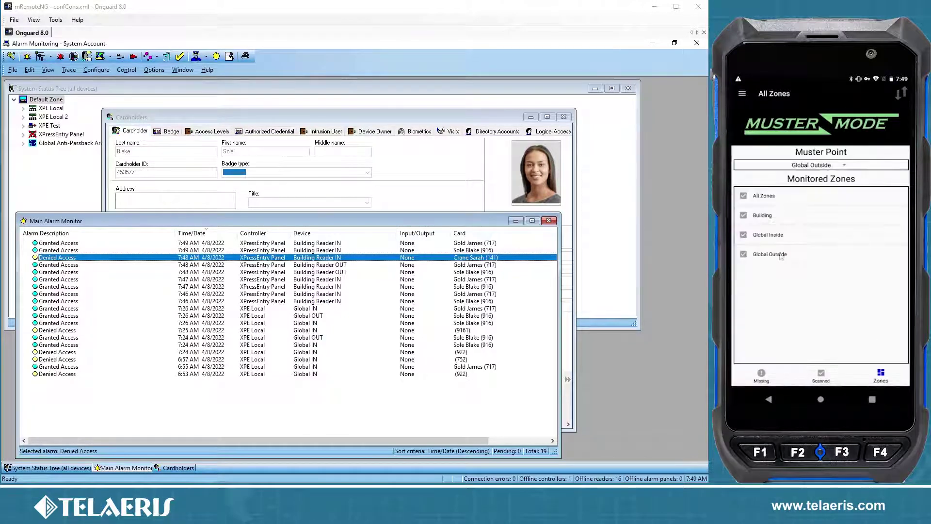
pyautogui.click(763, 374)
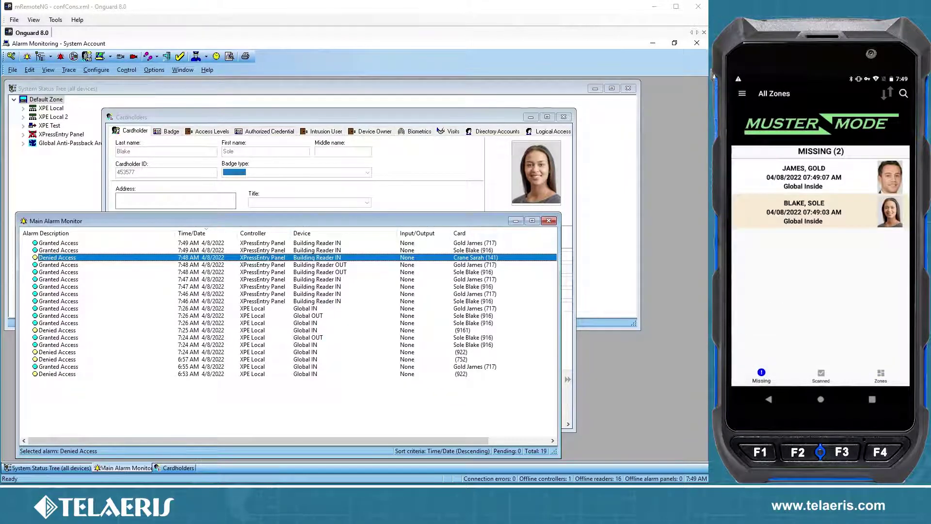
# Step: Return to XPressEntry on the desktop and open the Muster view
pyautogui.click(117, 444)
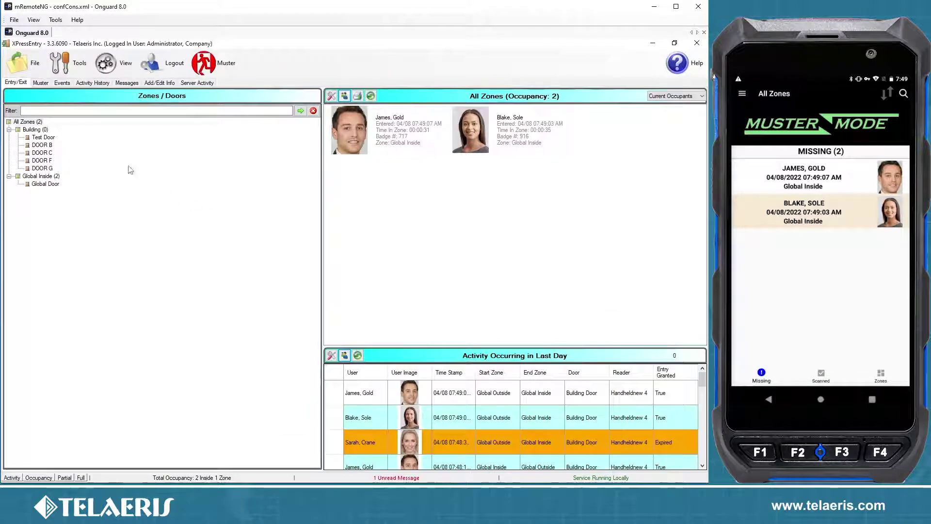
pyautogui.click(43, 84)
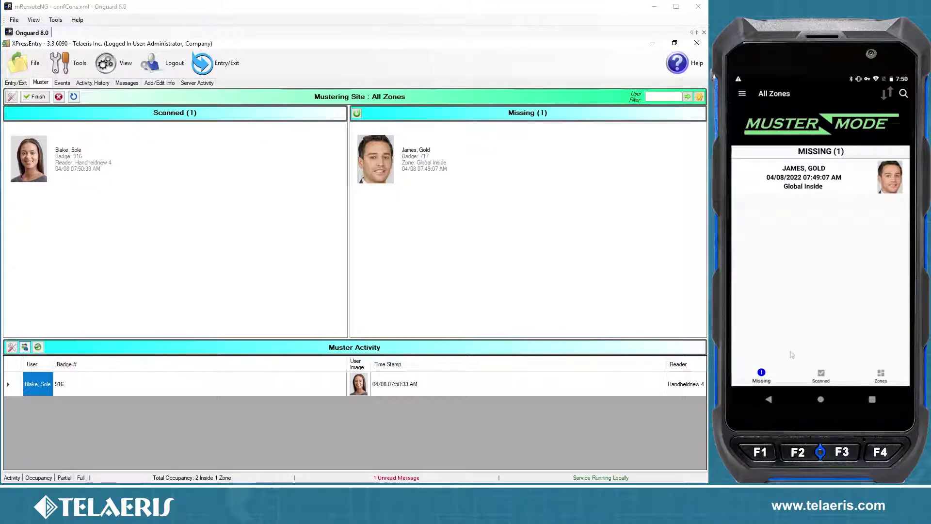
# Step: Pick the remaining missing person (badge 717) on the handheld and submit their muster
pyautogui.click(825, 381)
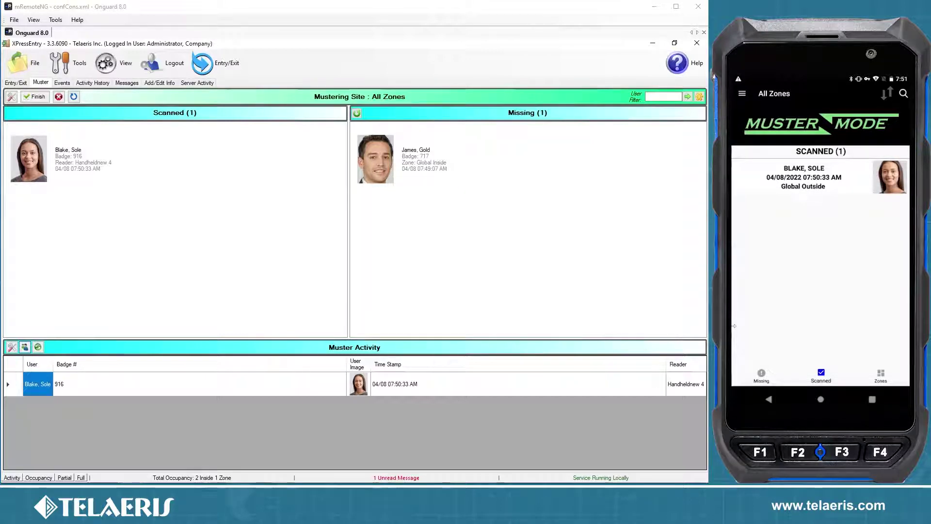
pyautogui.click(775, 368)
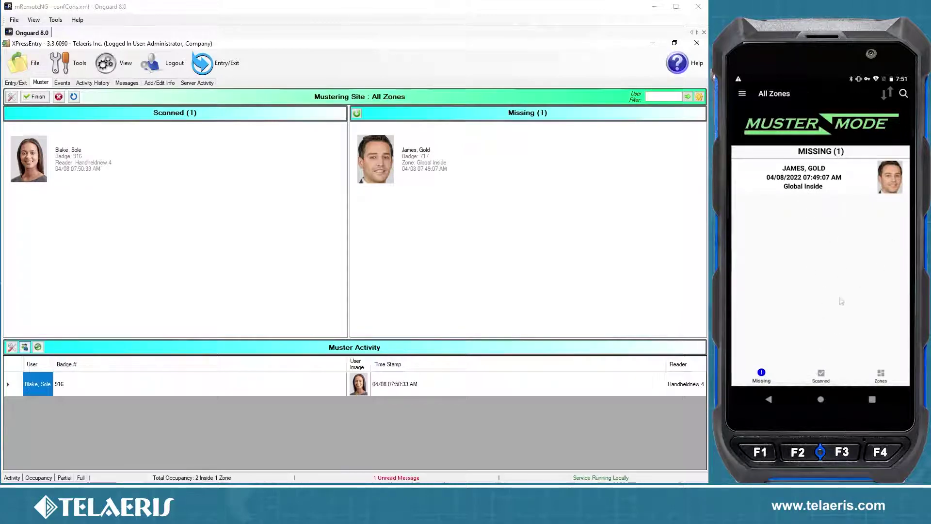
pyautogui.click(832, 185)
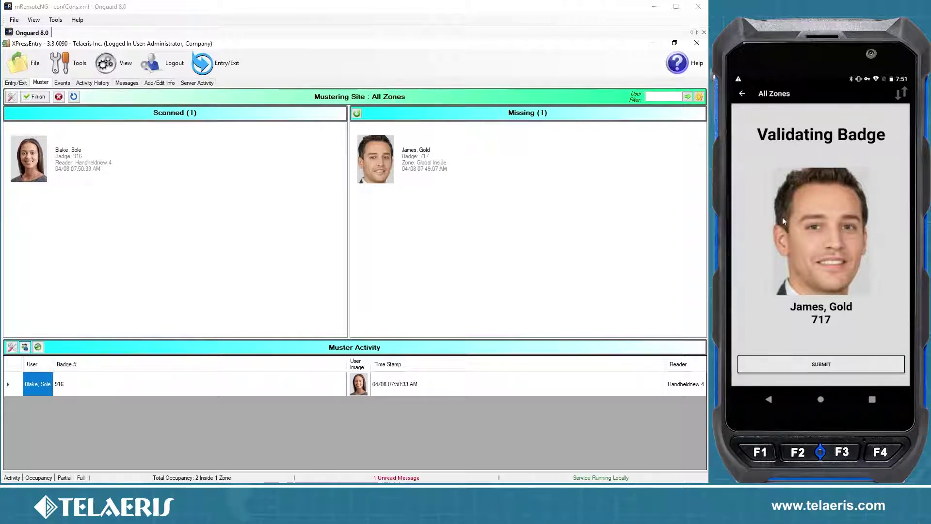
pyautogui.click(820, 367)
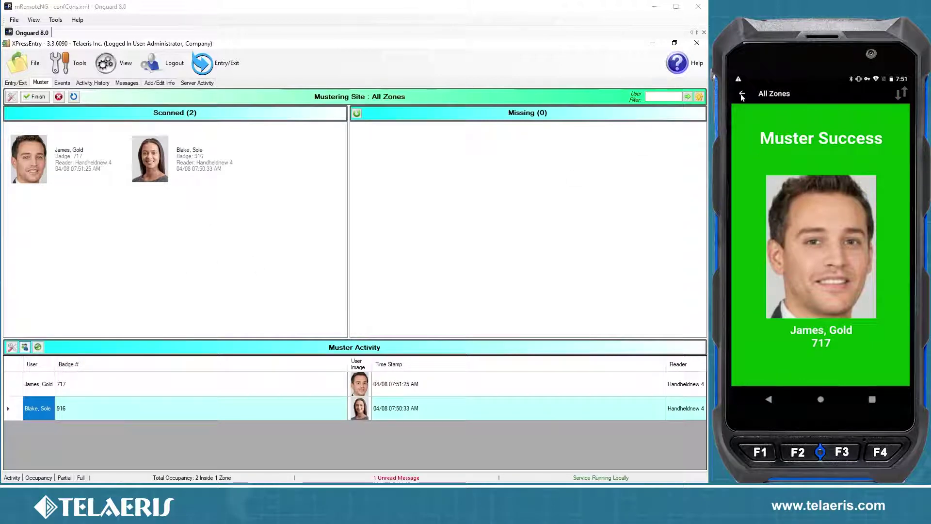
# Step: Leave the Muster Success screen and show both mustered people in the handheld's Scanned list
pyautogui.click(742, 96)
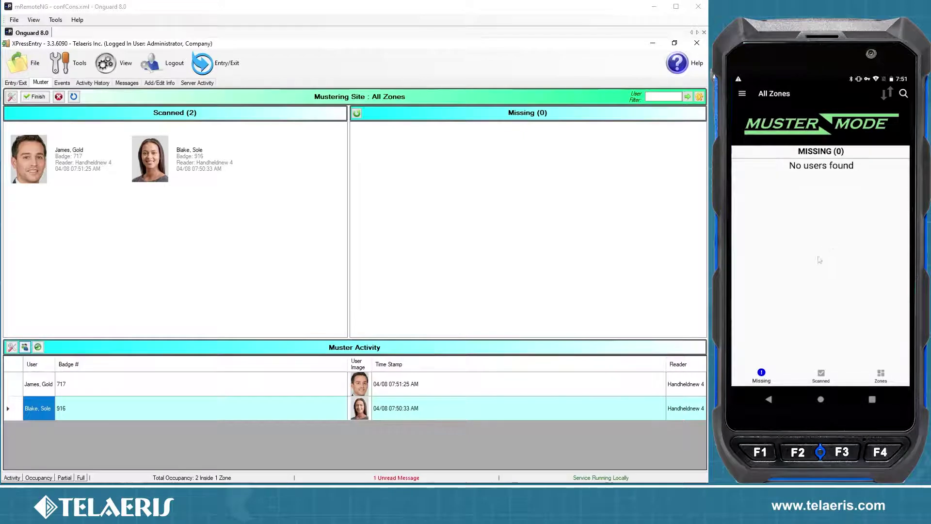
pyautogui.click(819, 375)
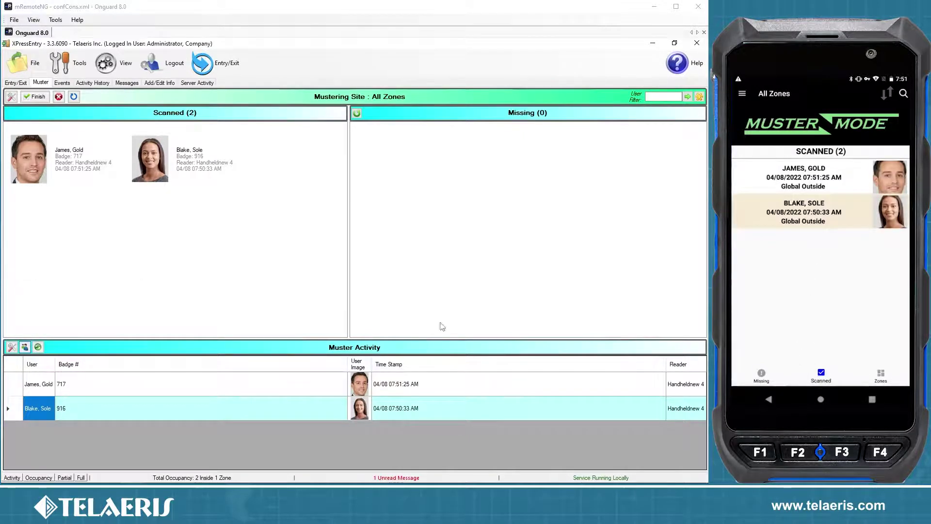
# Step: Finish the muster from the toolbar and save it as an evacuation event
pyautogui.click(33, 97)
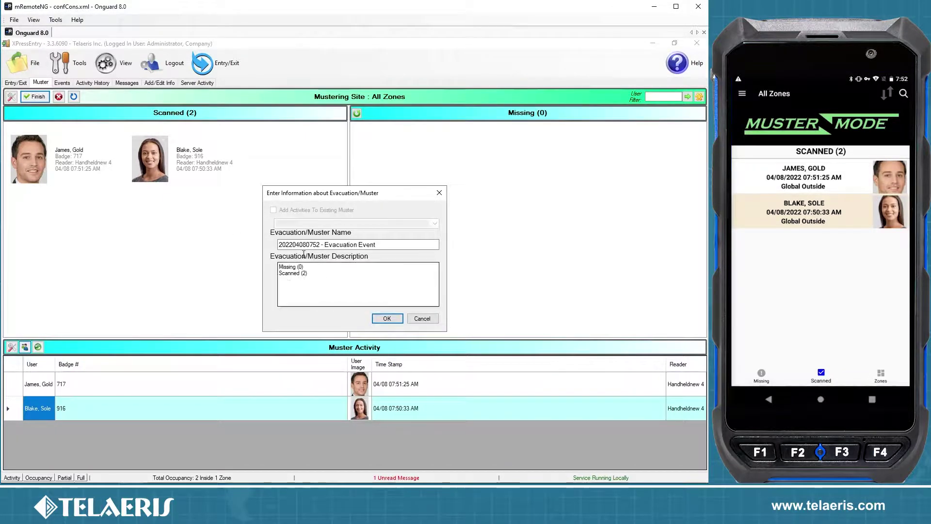
pyautogui.click(387, 318)
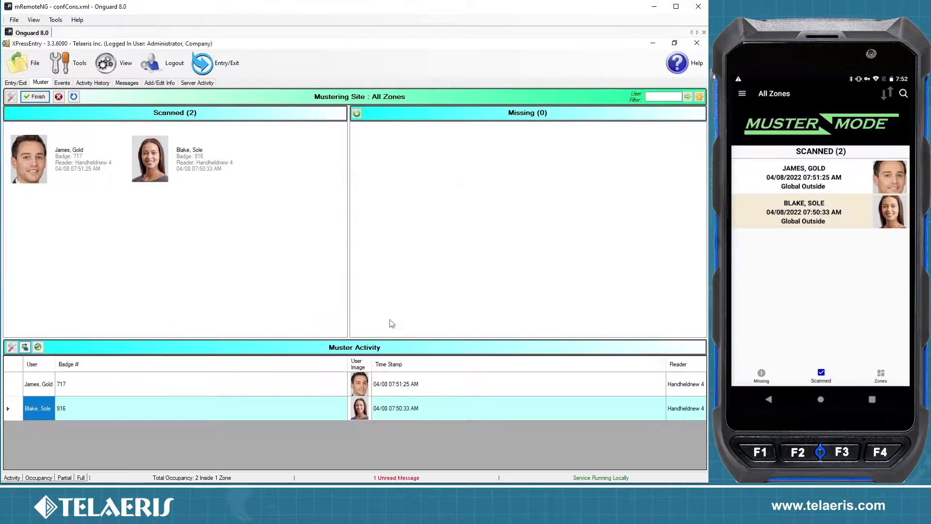